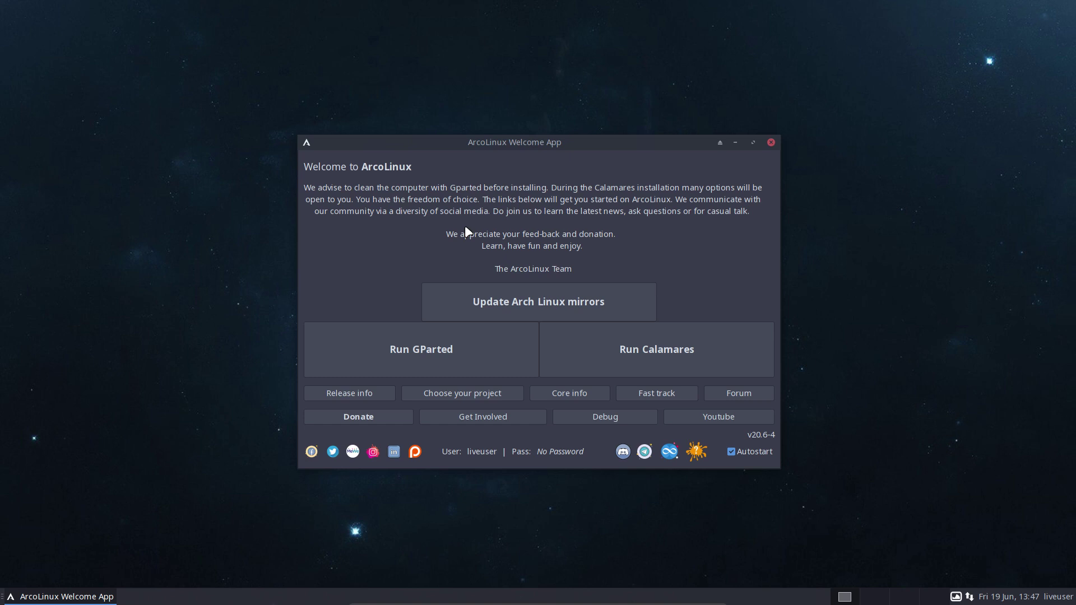
# Launch the Calamares installer, check its About version info, and continue past the Welcome page.
pyautogui.click(711, 349)
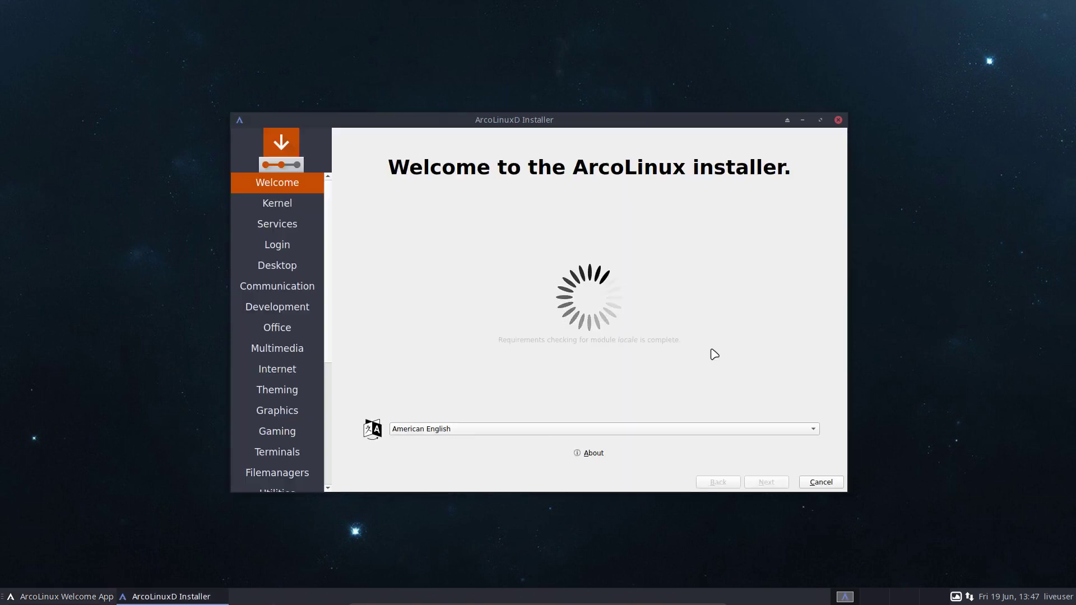
pyautogui.click(588, 455)
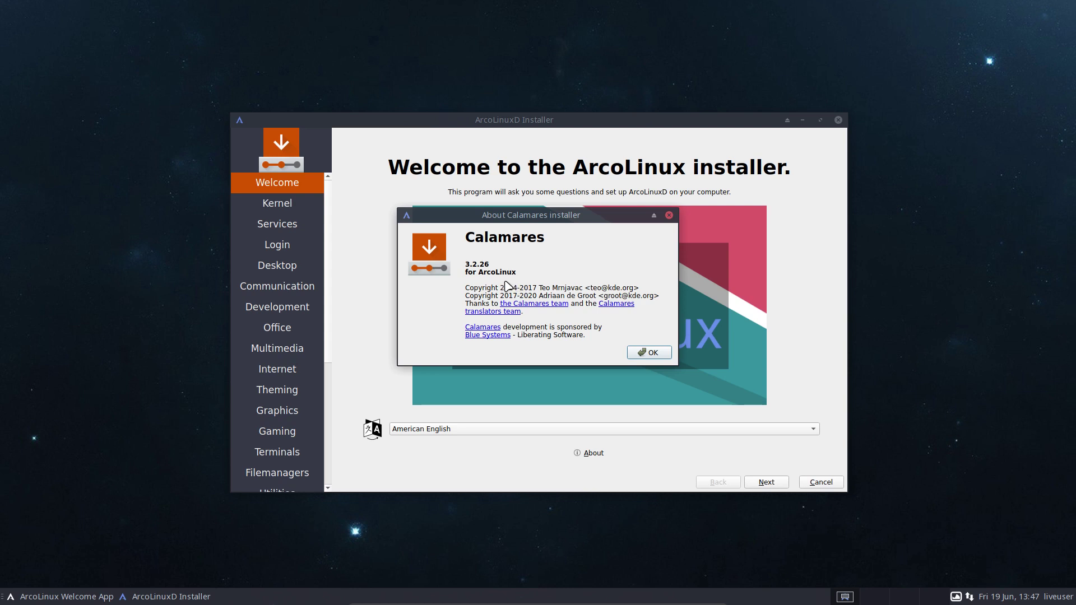
pyautogui.click(648, 353)
pyautogui.click(648, 353)
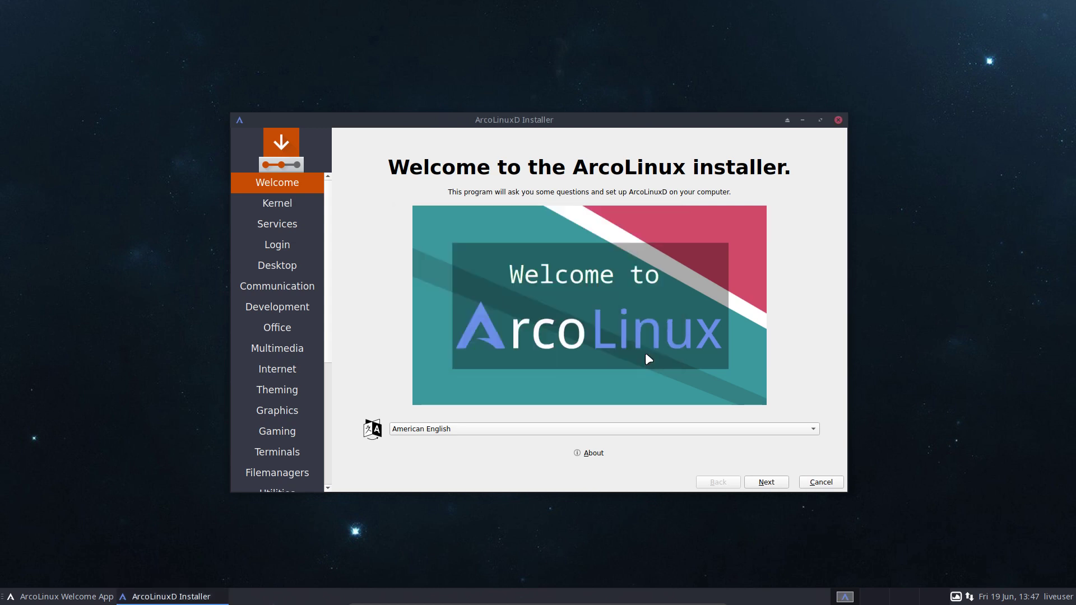
pyautogui.click(593, 453)
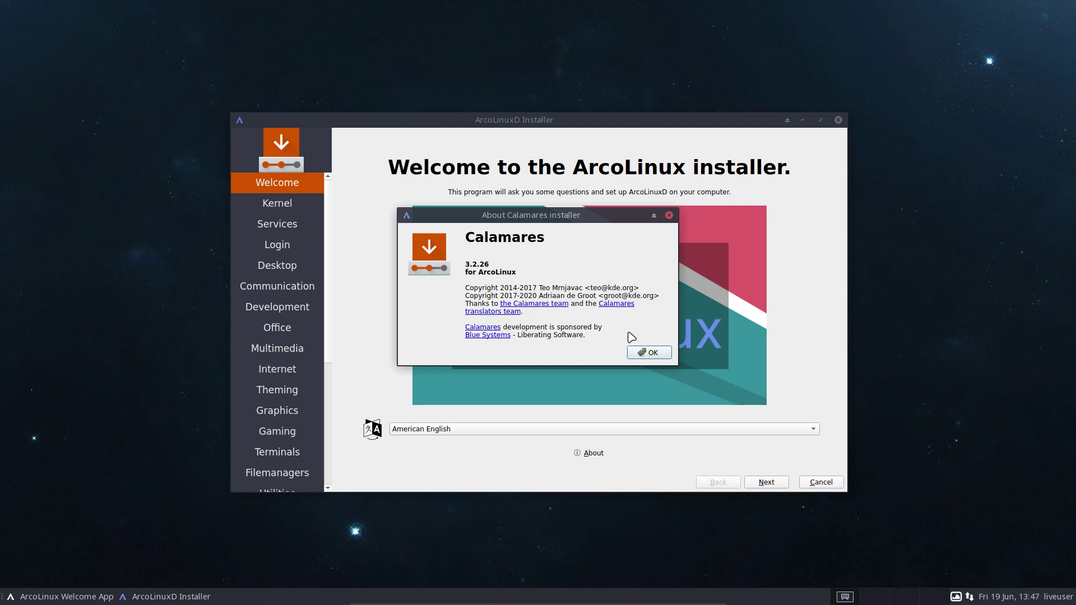
pyautogui.click(651, 353)
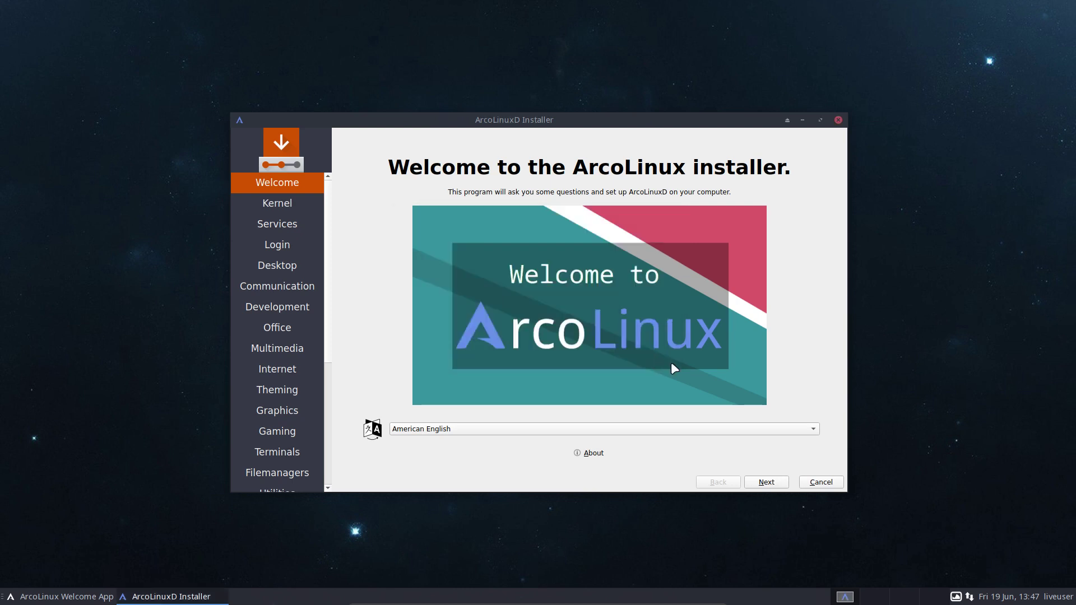
pyautogui.click(767, 481)
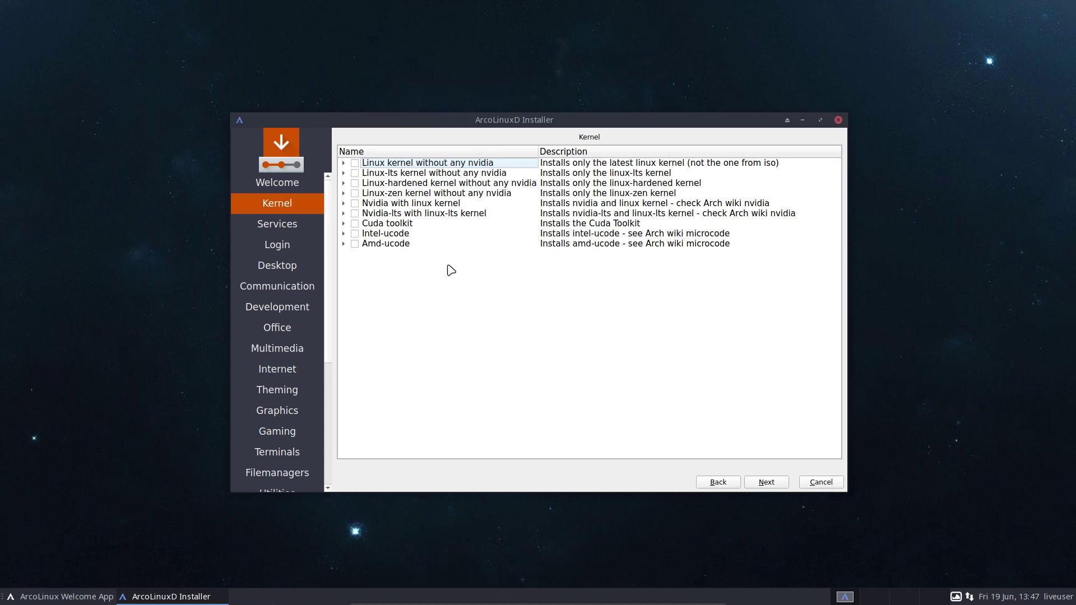
# Go to the Services step, then expand and toggle the Bluetooth Support group.
pyautogui.click(766, 483)
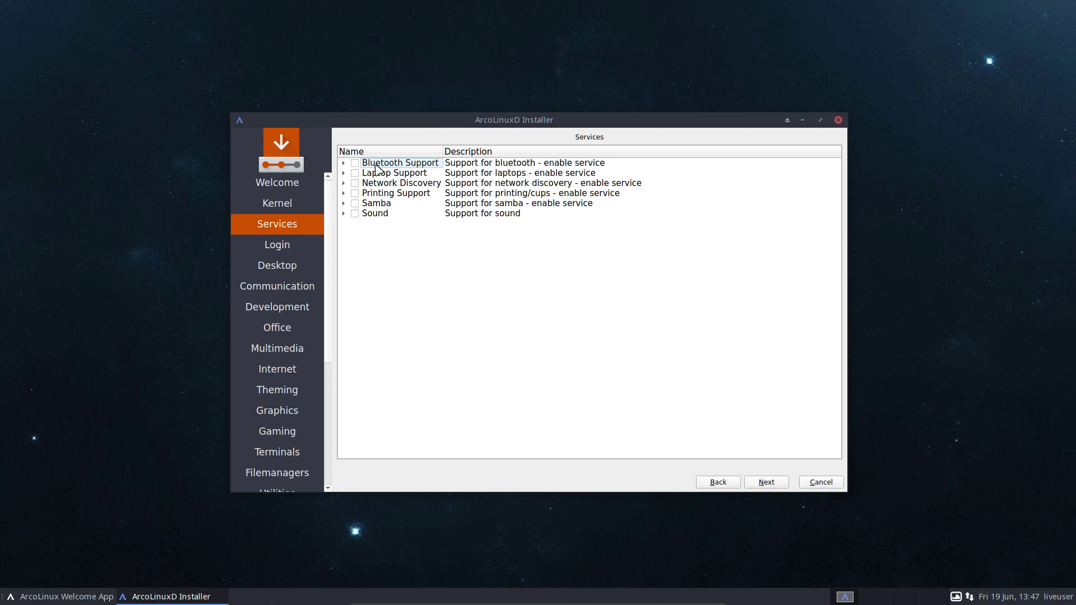
pyautogui.click(343, 162)
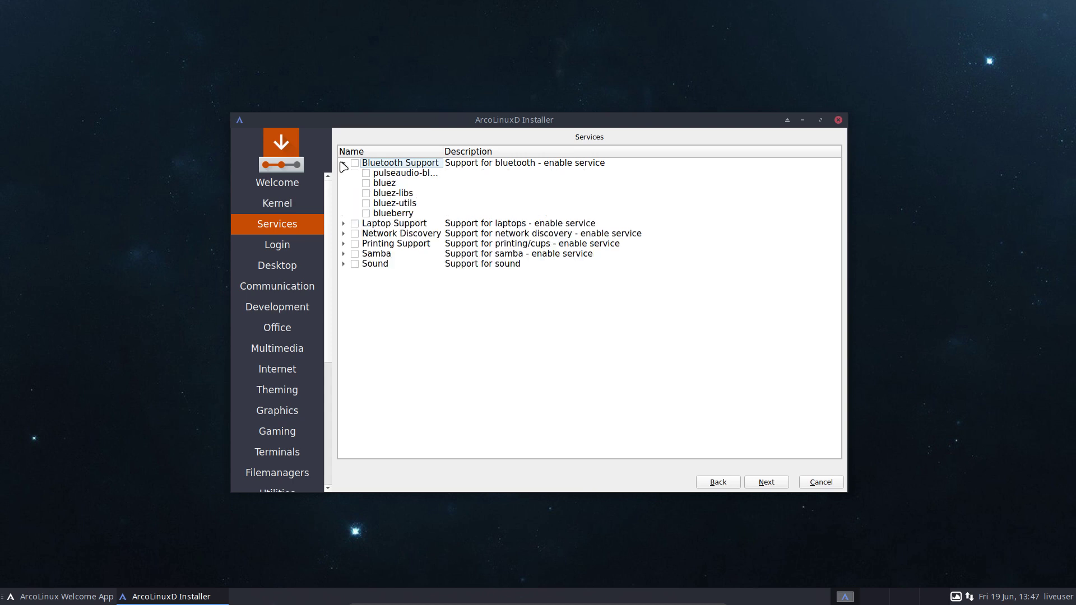
pyautogui.click(347, 165)
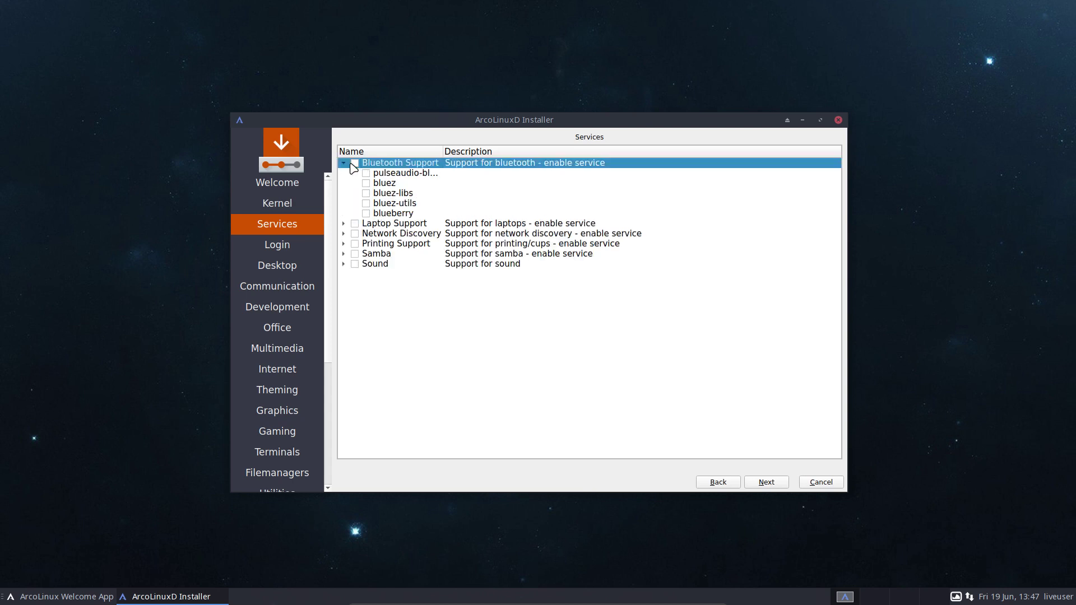
pyautogui.click(344, 163)
pyautogui.click(354, 163)
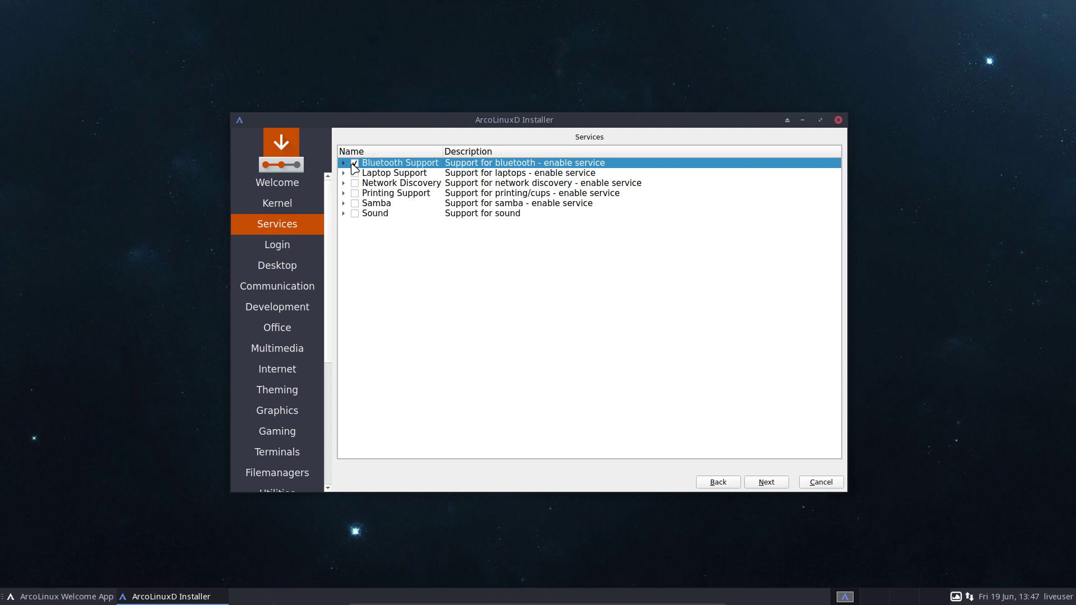
# Toggle Laptop Support and Network Discovery off again, and review then collapse Samba and Printing.
pyautogui.click(355, 173)
pyautogui.click(356, 174)
pyautogui.click(355, 184)
pyautogui.click(355, 183)
pyautogui.click(344, 203)
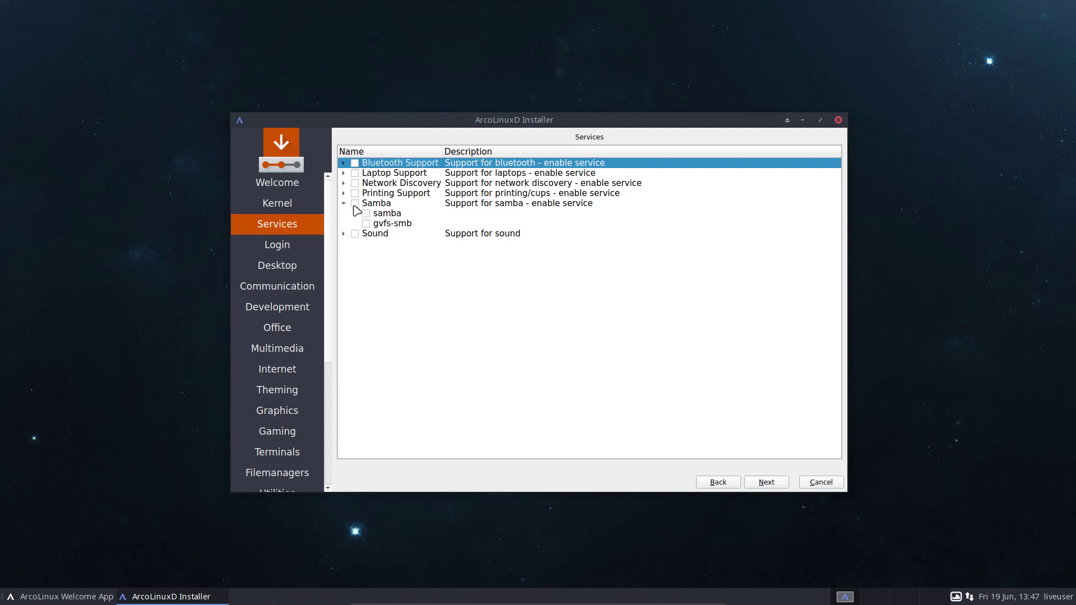
pyautogui.click(344, 193)
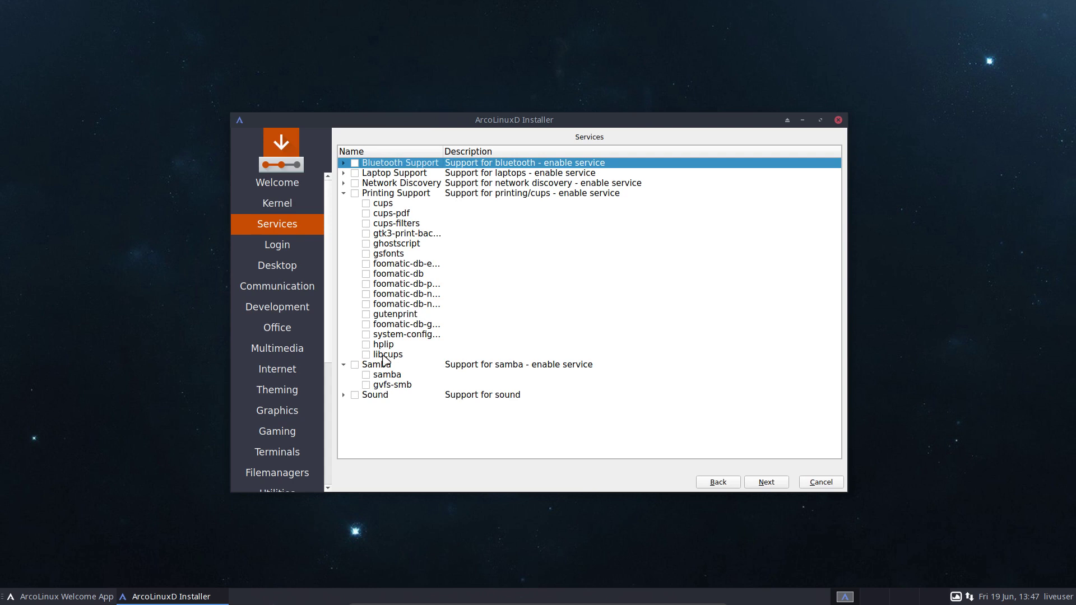
pyautogui.click(343, 194)
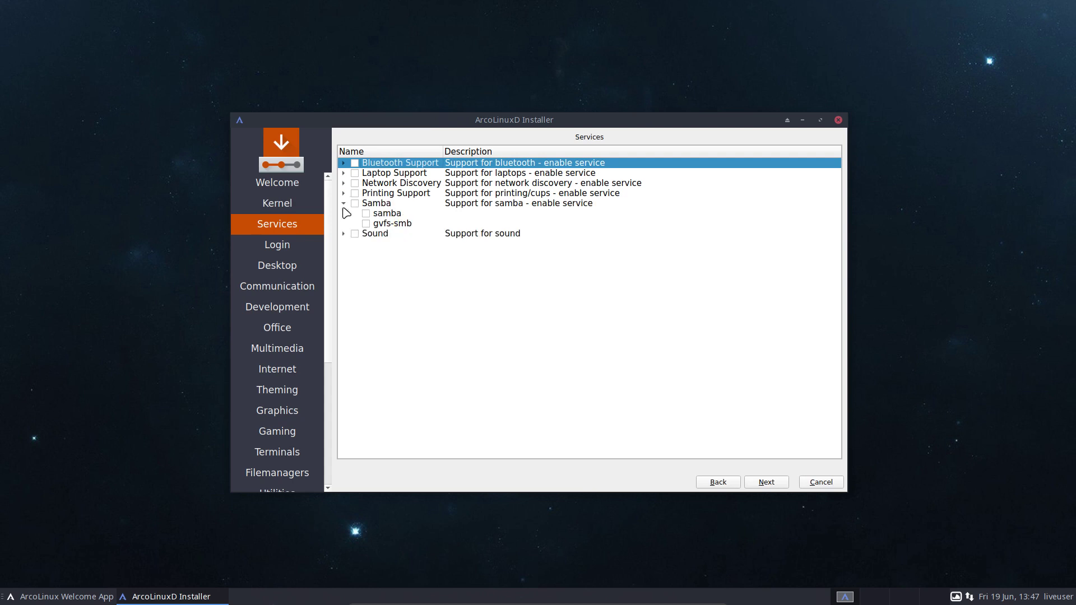
pyautogui.click(343, 204)
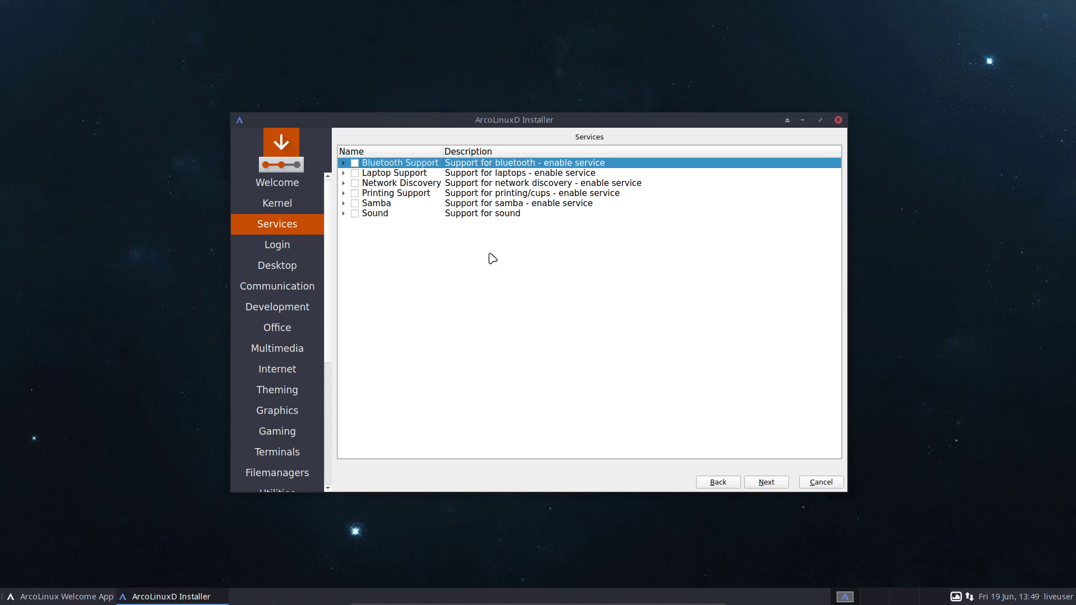
# Check Login Manager: Gdm, expand it with a wider Name column, and continue to Desktop.
pyautogui.click(773, 485)
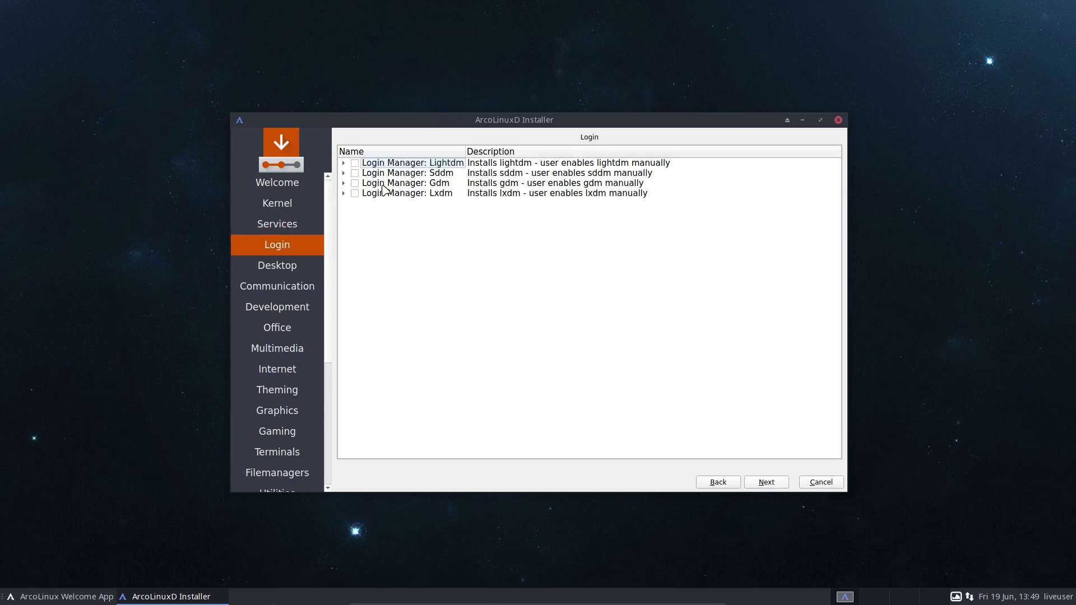
pyautogui.click(356, 184)
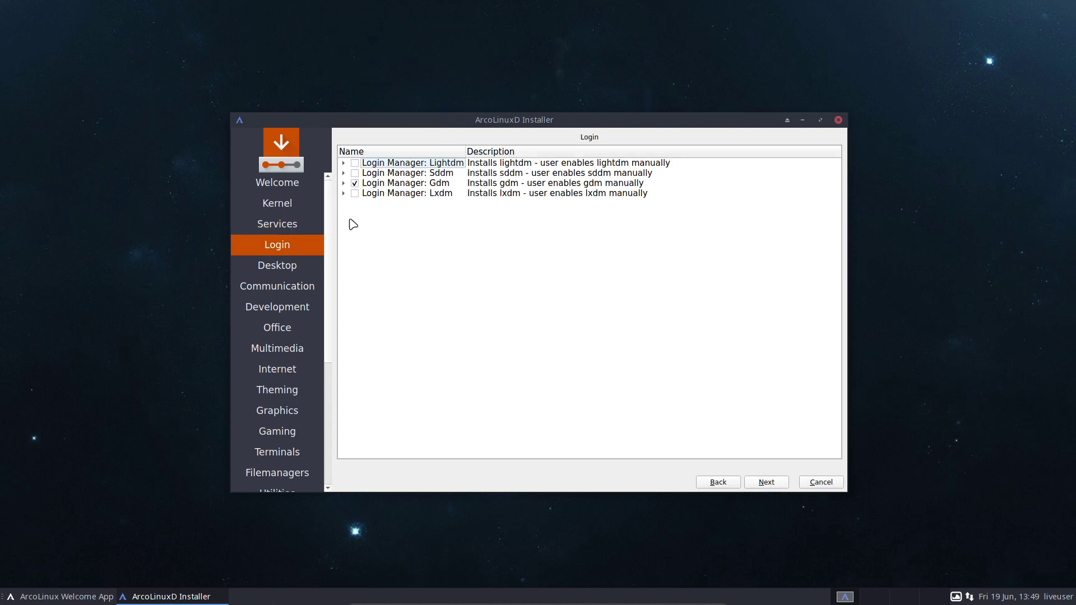
pyautogui.click(342, 183)
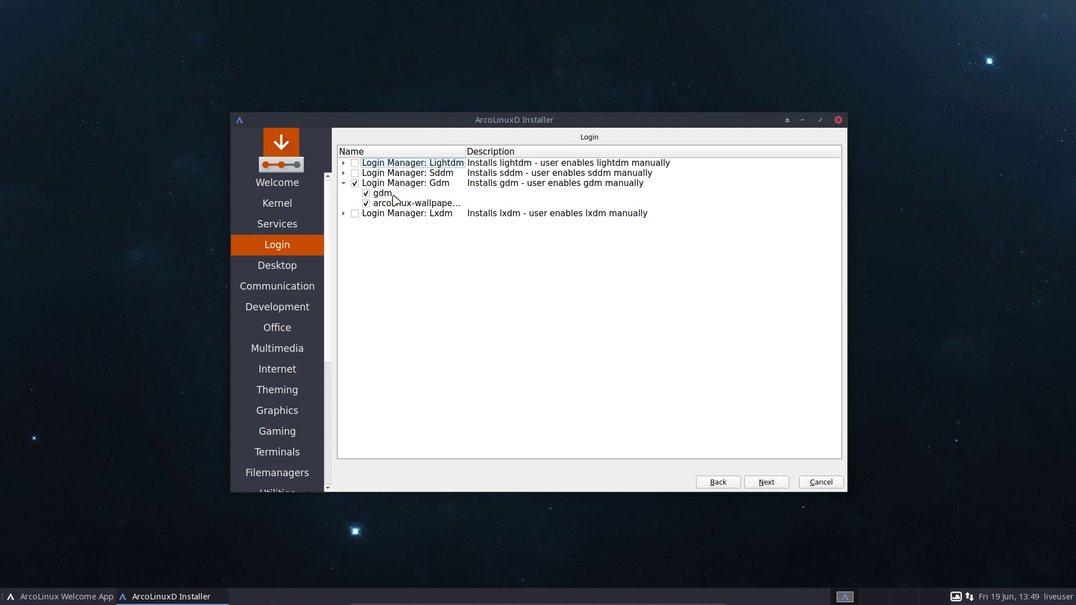
pyautogui.moveTo(465, 154); pyautogui.dragTo(496, 155)
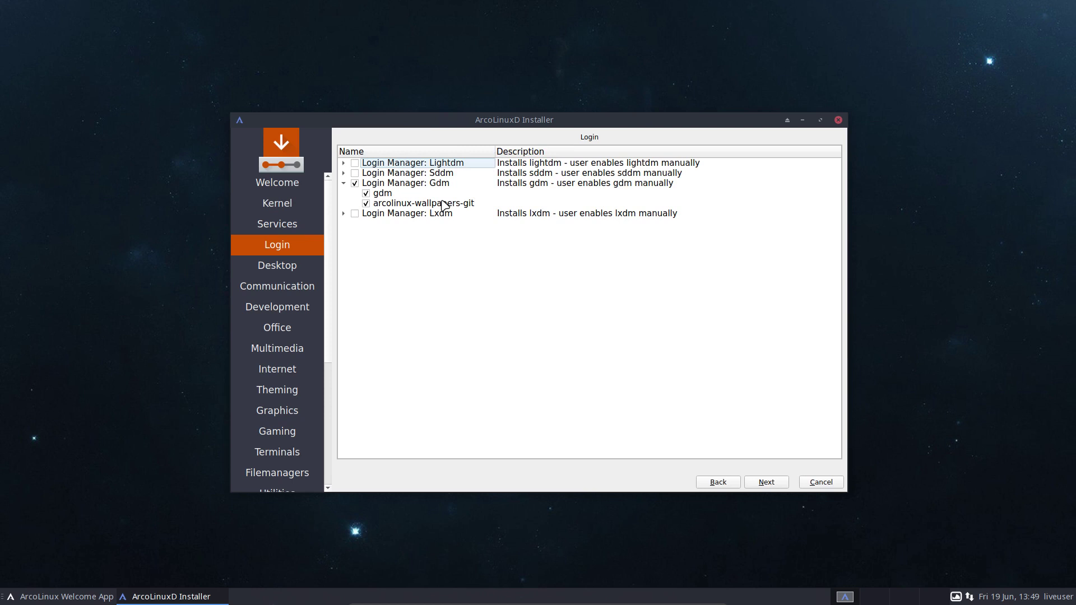
pyautogui.click(777, 483)
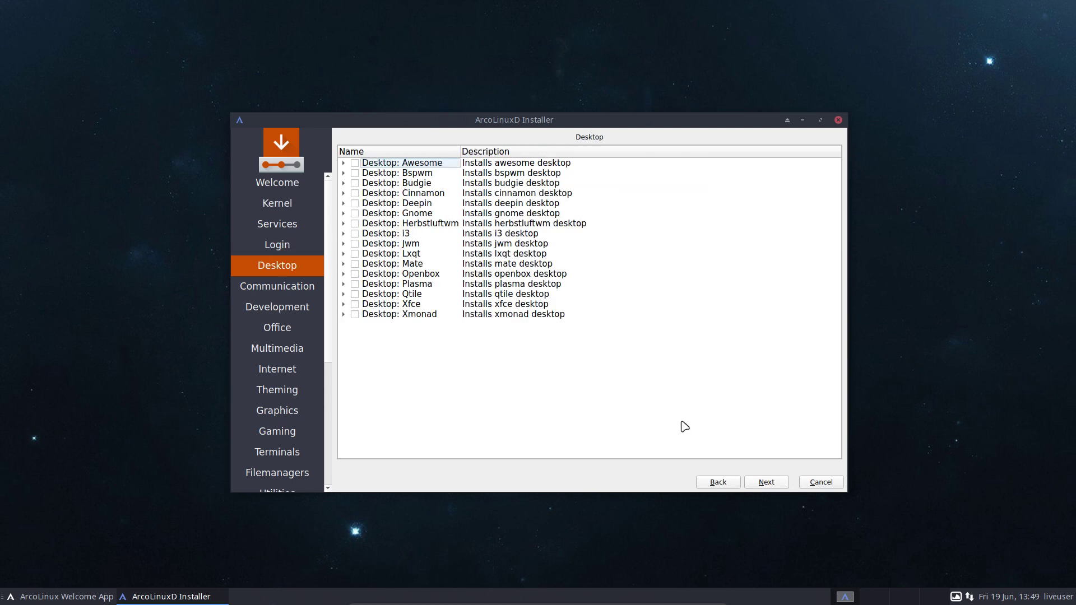
# Check Desktop: Gnome, expand its packages, and untick gnome-extra.
pyautogui.click(354, 214)
pyautogui.click(344, 214)
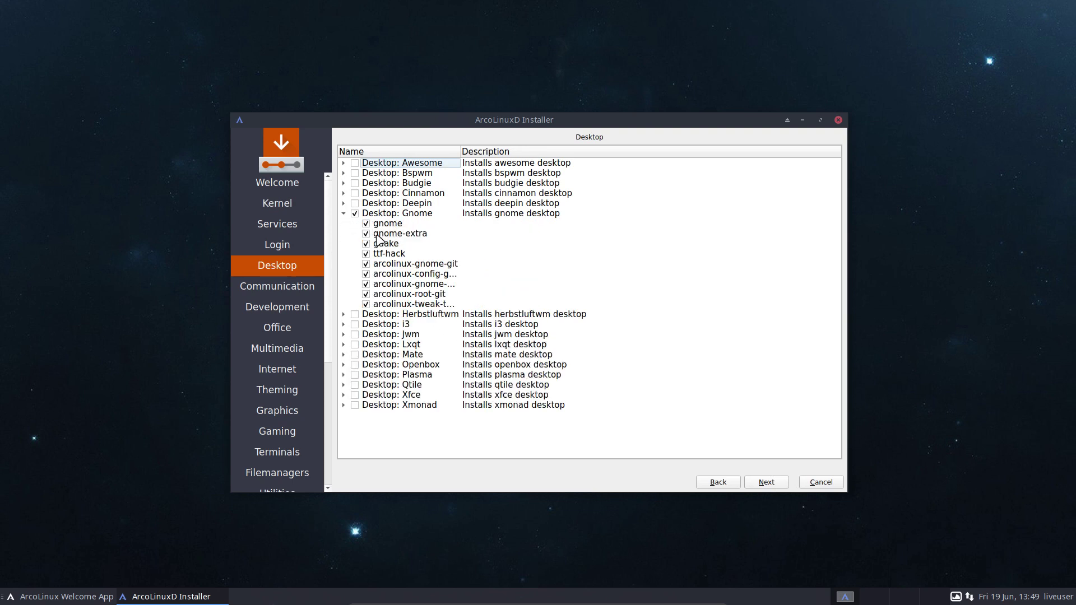
pyautogui.click(366, 234)
# Search Chromium for 'arch gnome extra', view the archlinux.org gnome-extra group page, then close it.
pyautogui.click(131, 521)
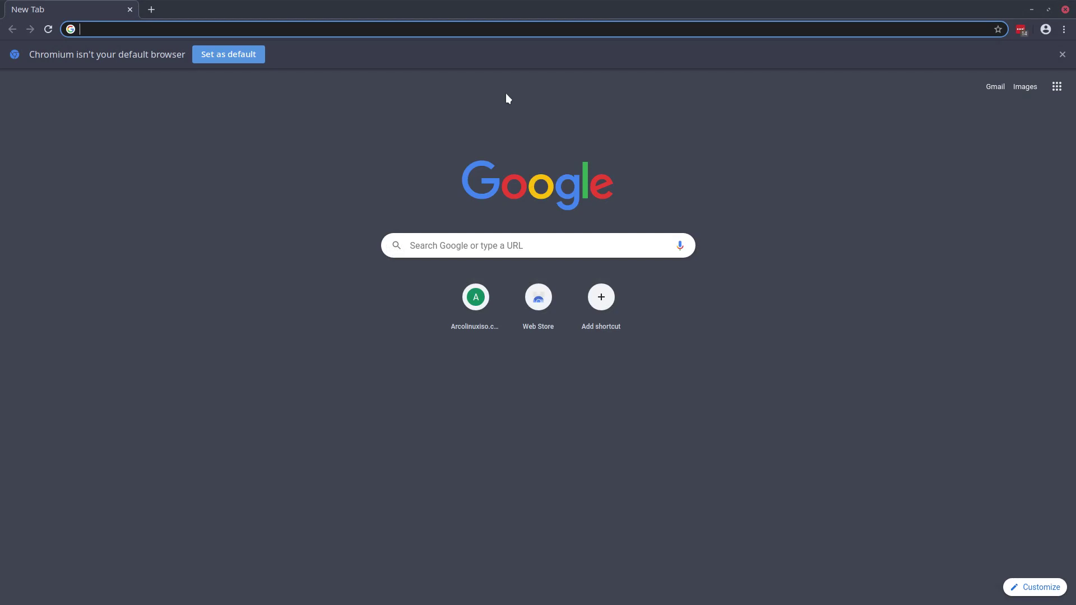
pyautogui.write('arch gnome ')
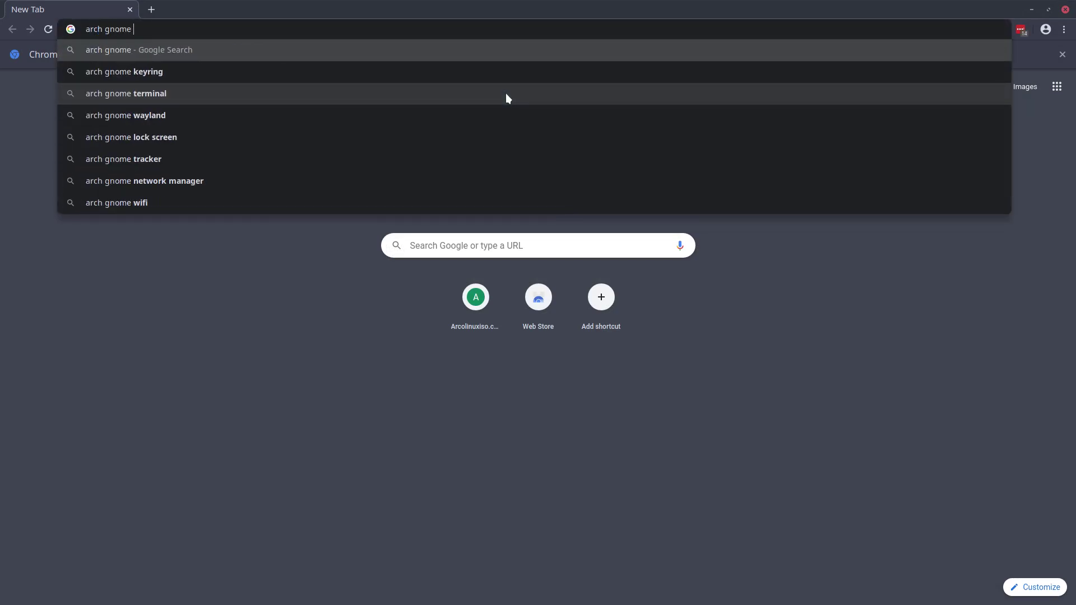
pyautogui.write('extra')
pyautogui.press('Return')
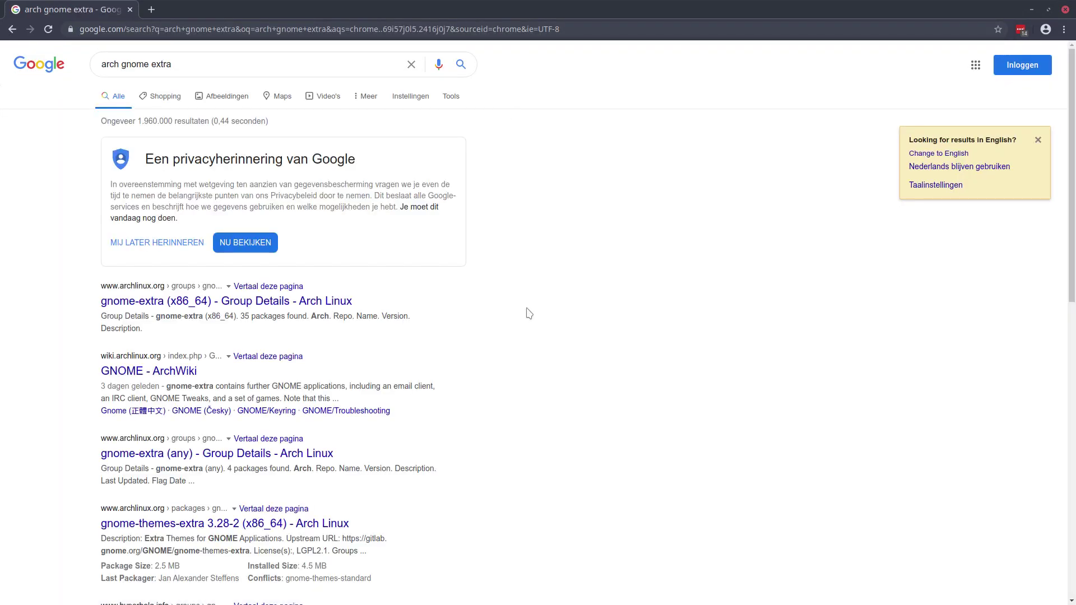
pyautogui.click(265, 303)
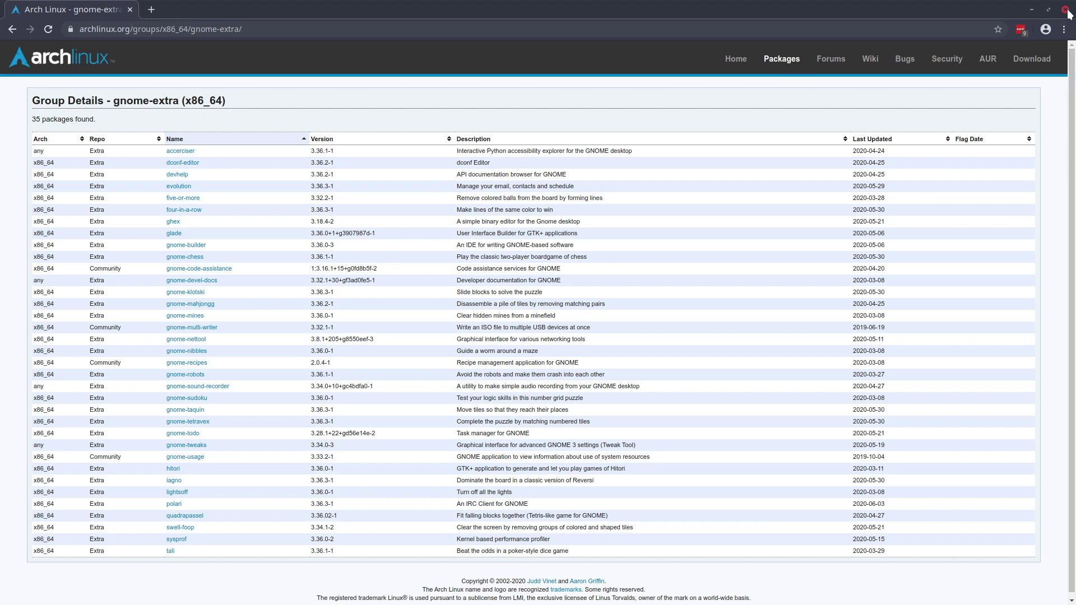
pyautogui.click(1067, 10)
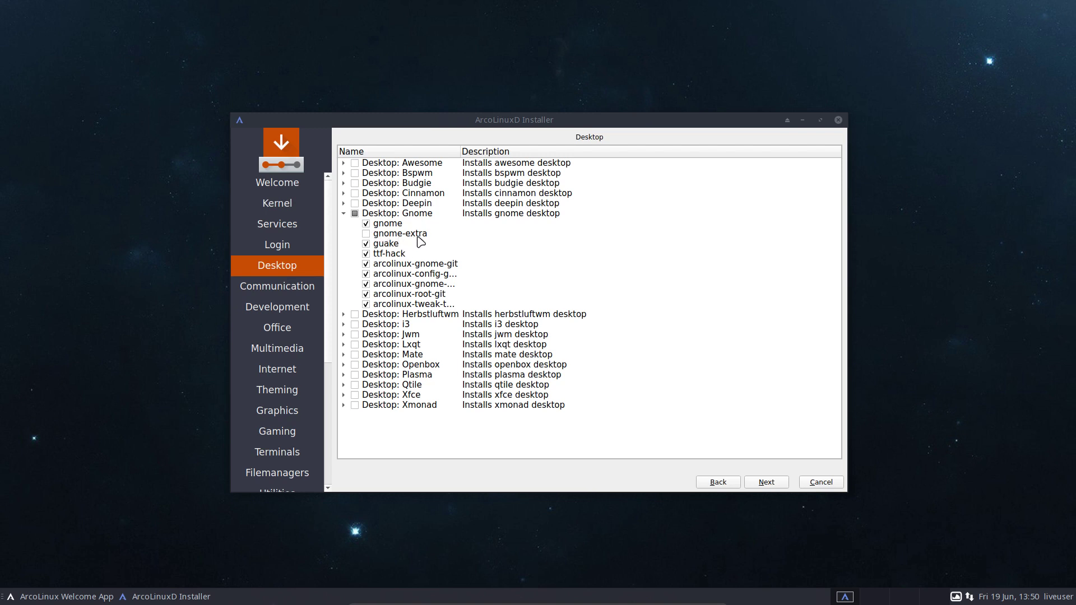
# Re-tick gnome-extra under Desktop: Gnome.
pyautogui.click(367, 234)
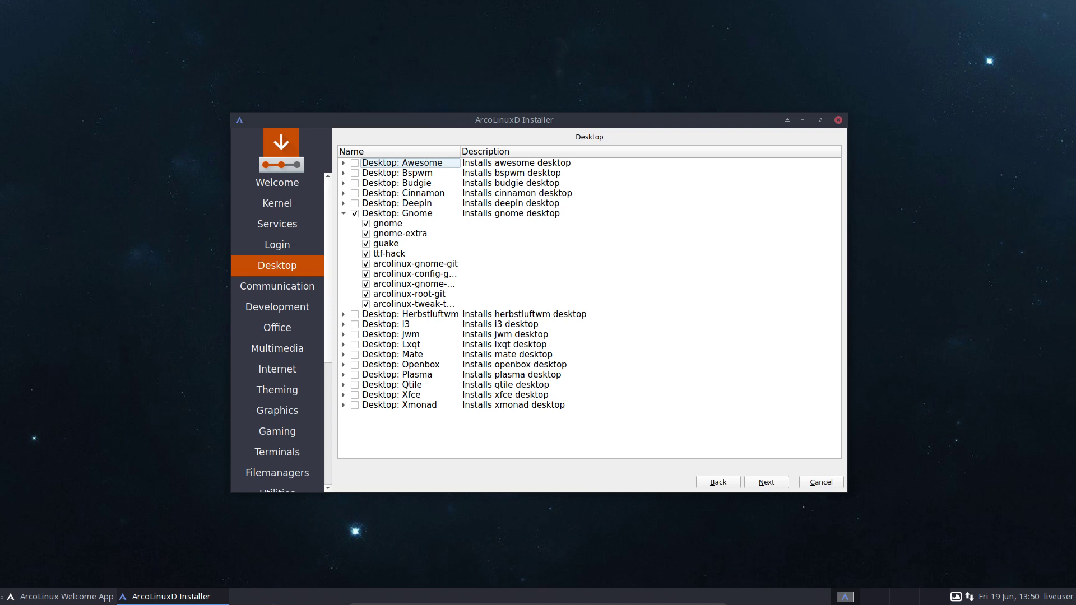
# Open a terminal from the desktop menu, choosing RXVT Unicode as preferred terminal, then close it.
pyautogui.rightClick(88, 328)
pyautogui.click(120, 351)
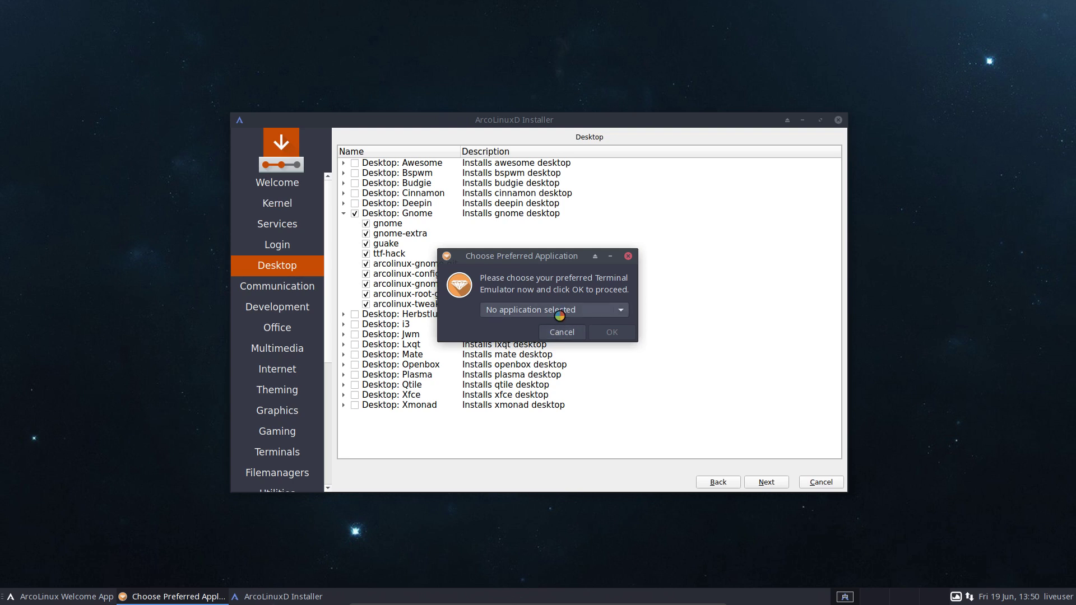
pyautogui.click(559, 312)
pyautogui.click(552, 327)
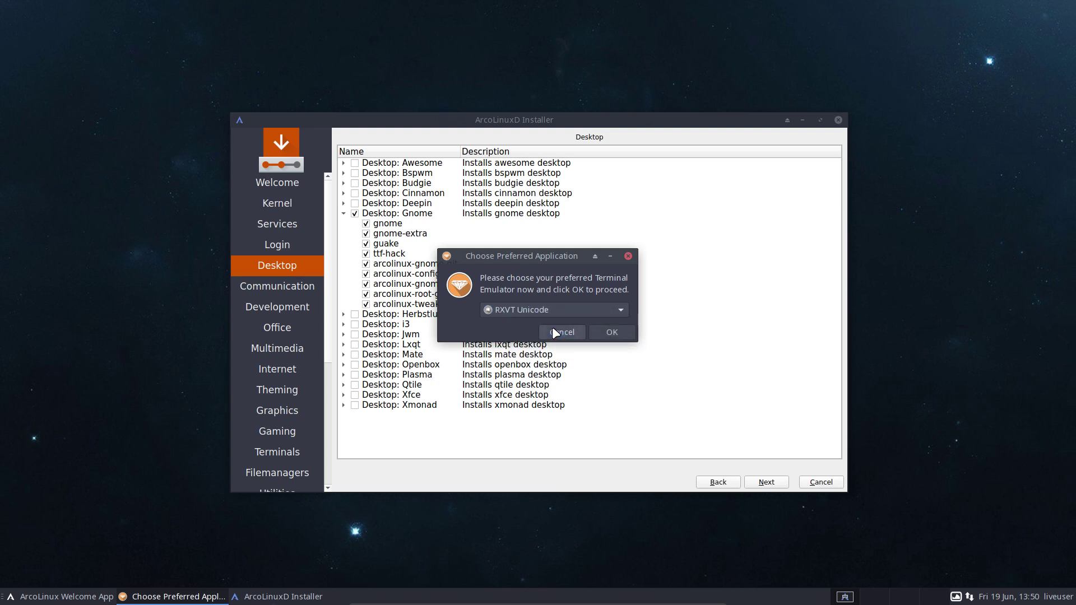
pyautogui.click(604, 333)
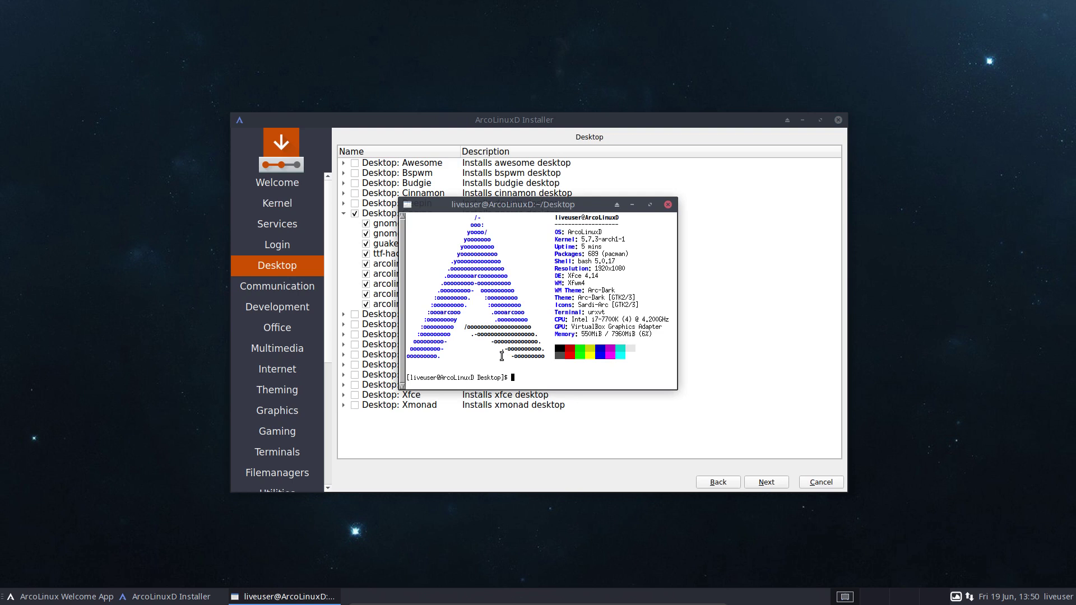
pyautogui.click(668, 204)
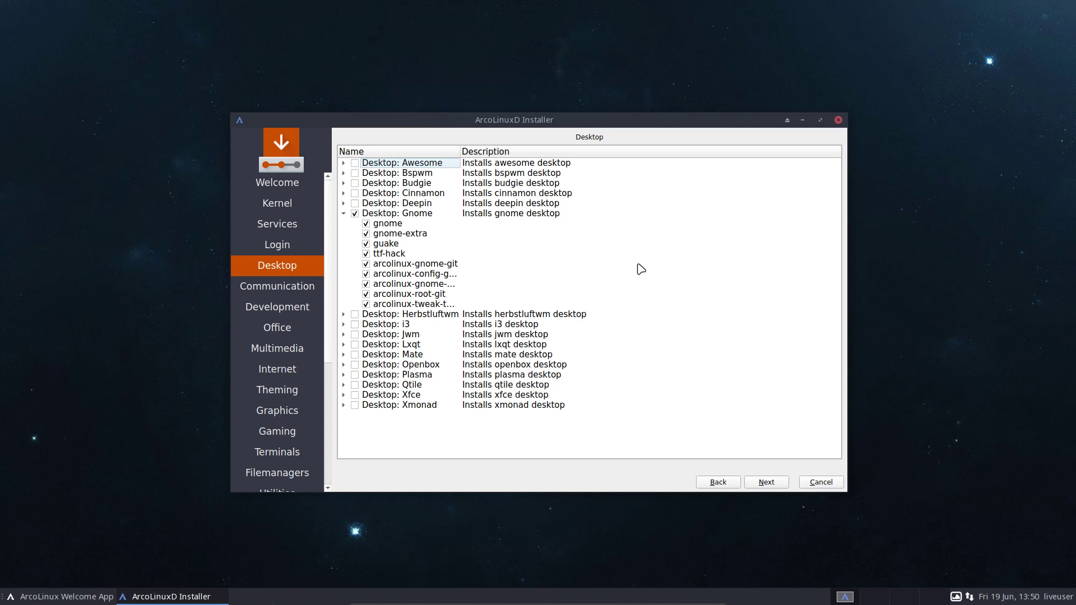
# Untick the five arcolinux-* packages and gnome-extra, keeping gnome, guake and ttf-hack.
pyautogui.click(366, 264)
pyautogui.click(366, 274)
pyautogui.click(366, 284)
pyautogui.click(366, 294)
pyautogui.click(366, 305)
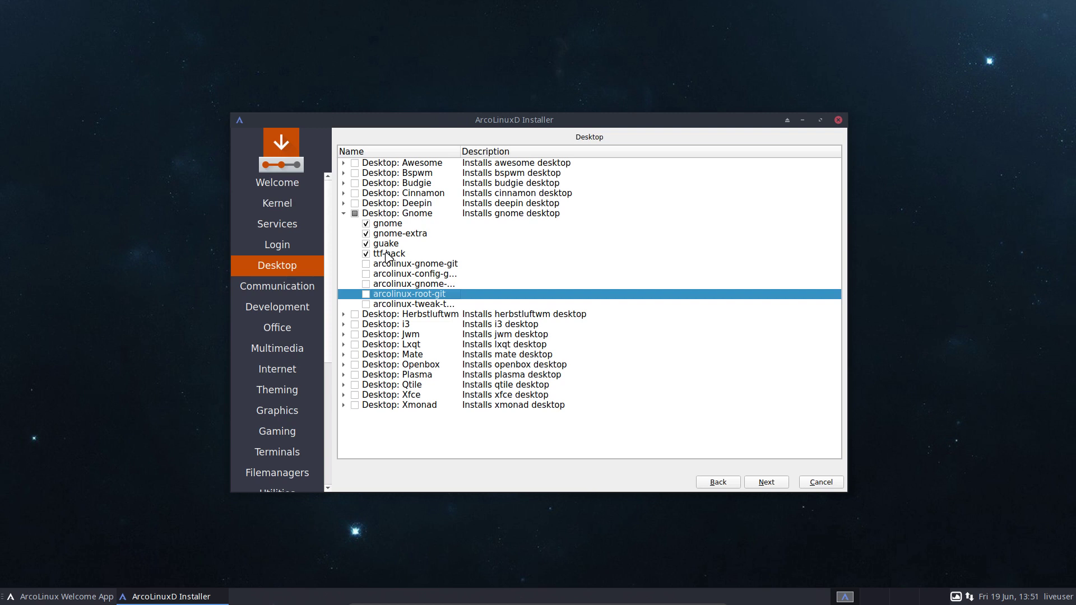
pyautogui.click(366, 234)
pyautogui.click(344, 203)
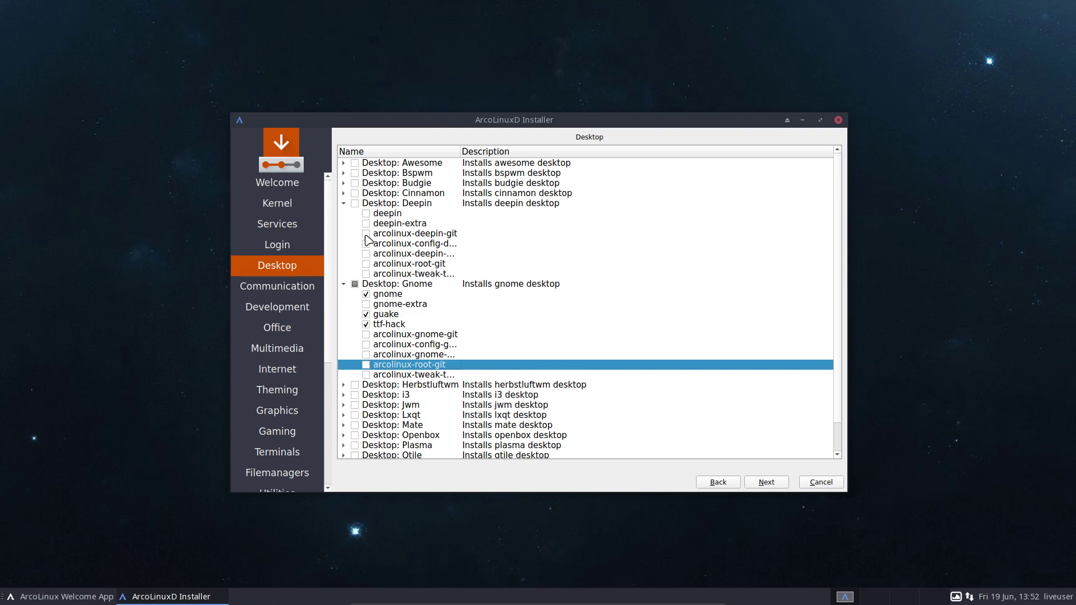
pyautogui.click(355, 204)
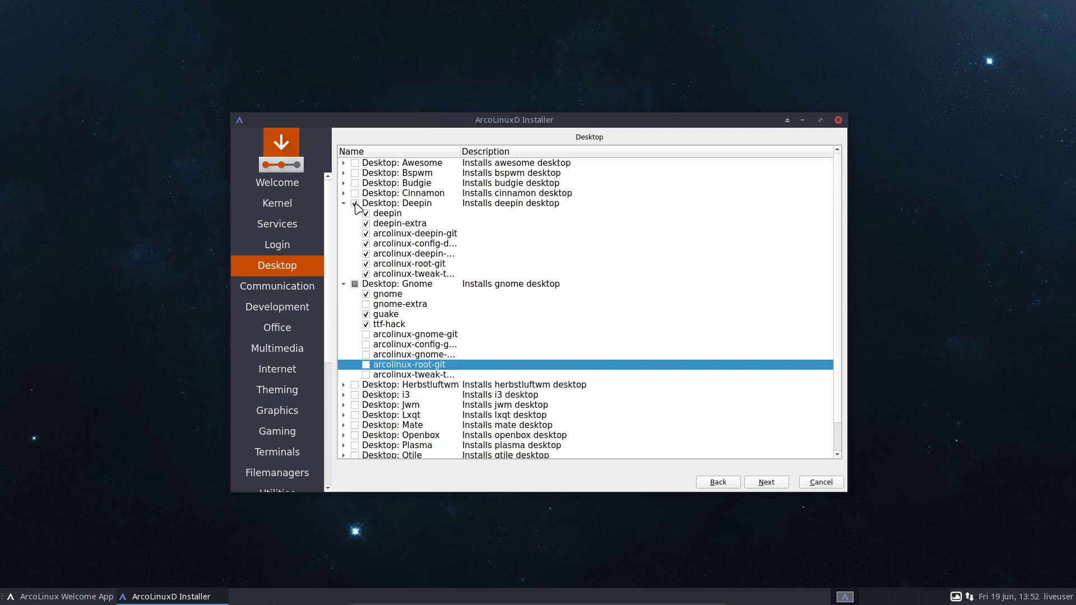
pyautogui.click(366, 234)
pyautogui.click(367, 244)
pyautogui.click(366, 254)
pyautogui.click(367, 264)
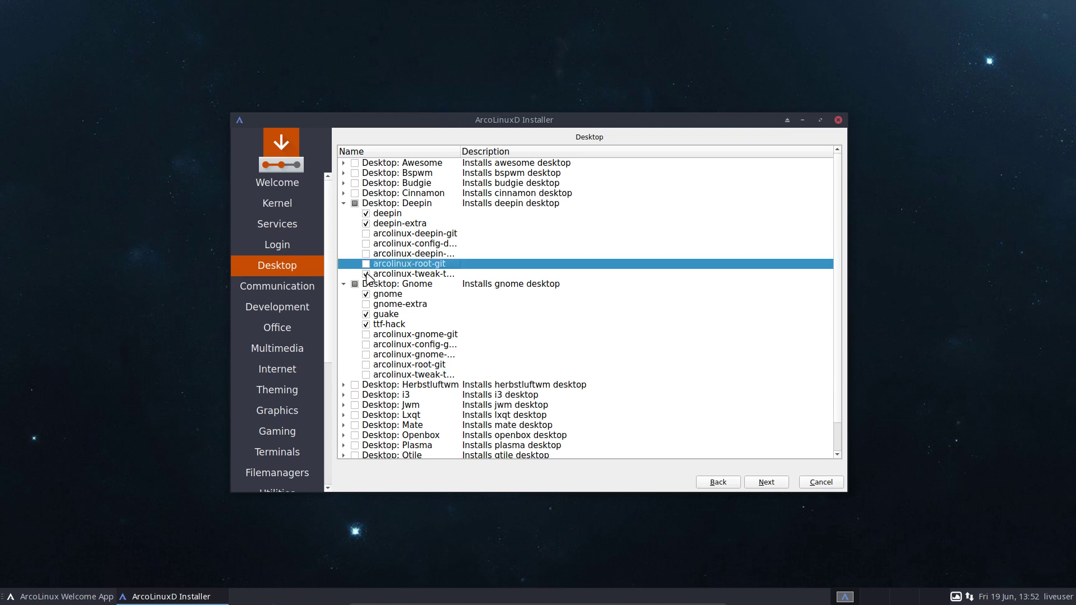
pyautogui.click(366, 274)
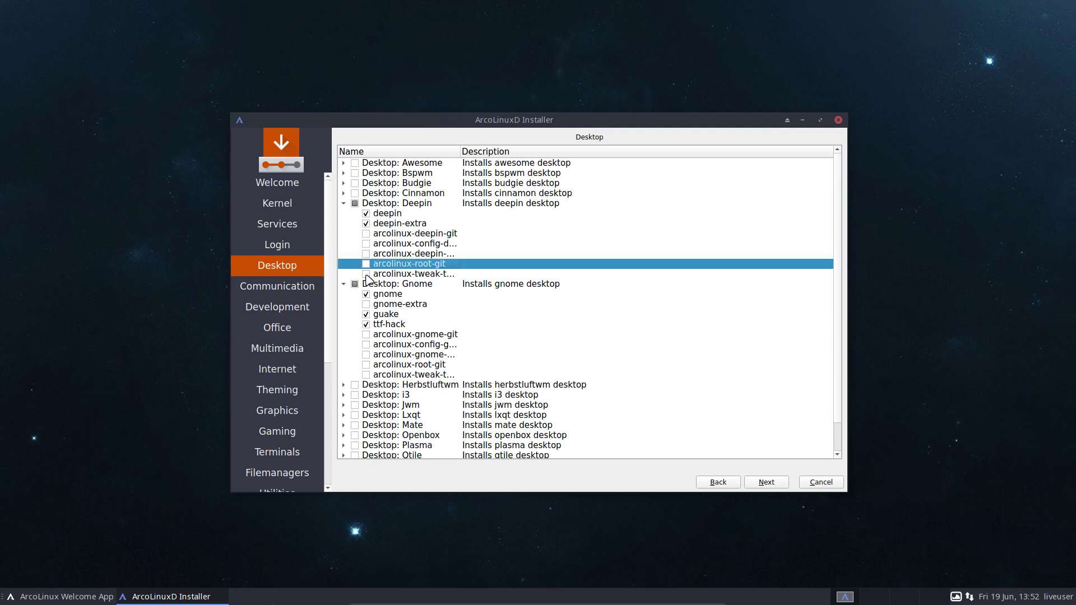
pyautogui.click(355, 204)
pyautogui.click(343, 204)
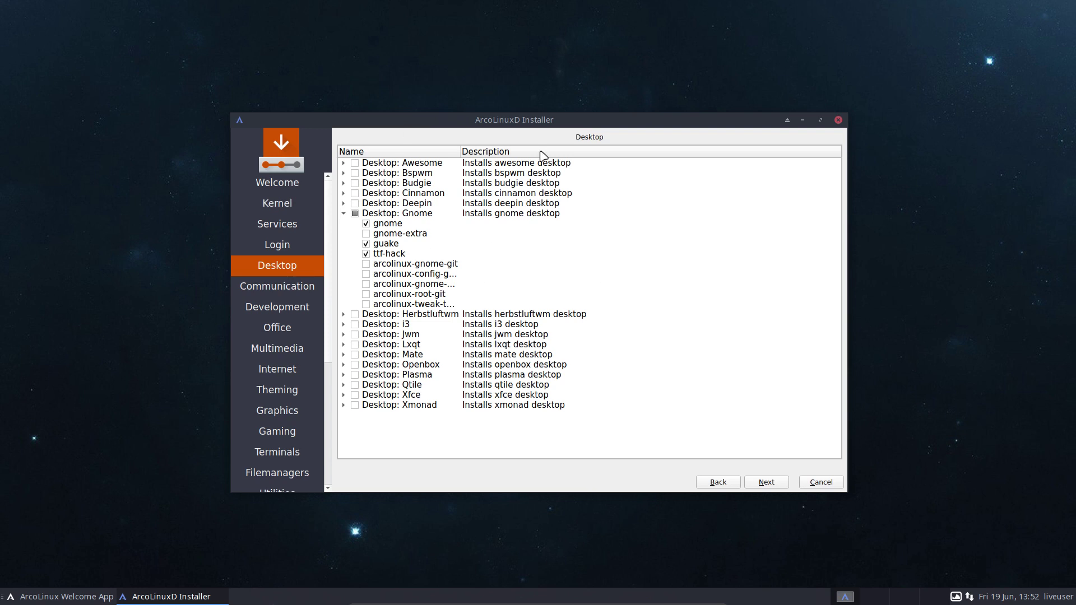
# On the Communication page, tick then untick arcolinux-teamviewer.
pyautogui.click(767, 485)
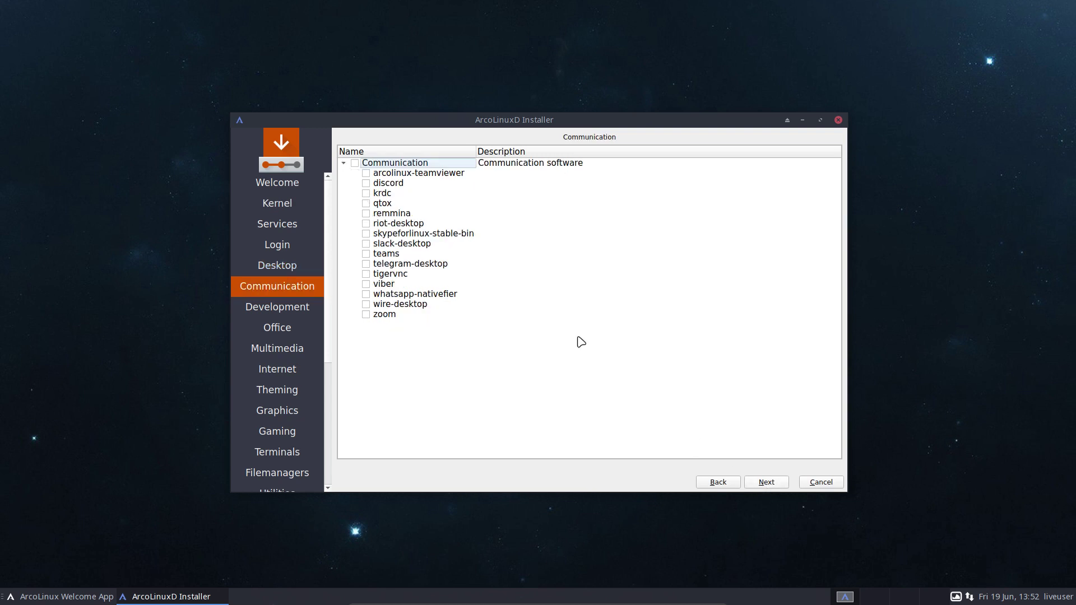
pyautogui.click(366, 173)
pyautogui.click(364, 175)
# Skip through the remaining software categories past Applications without selecting anything.
pyautogui.click(763, 483)
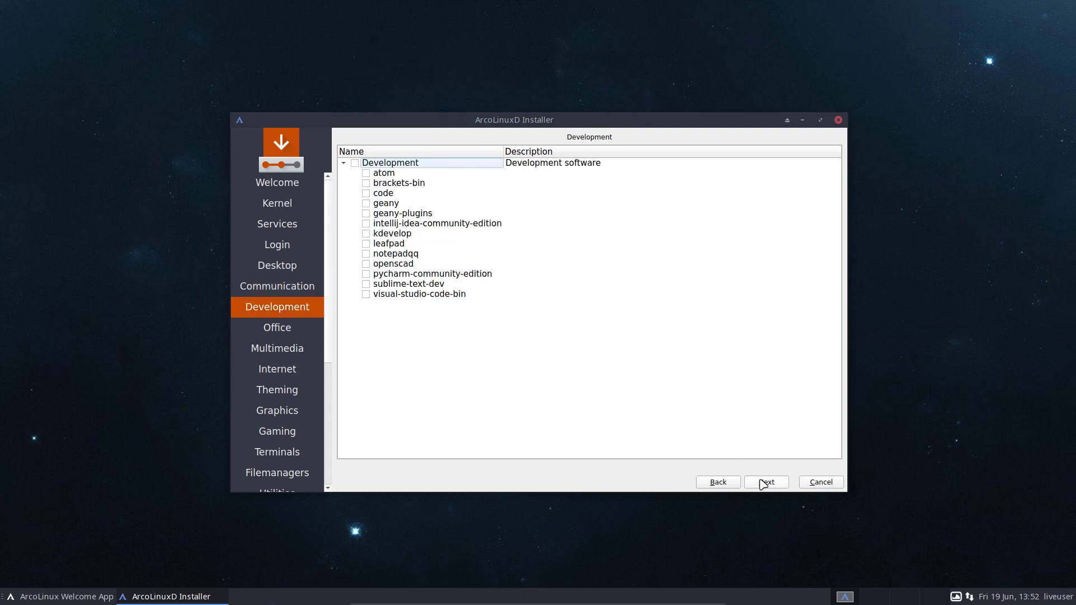
pyautogui.click(763, 483)
pyautogui.click(763, 483)
pyautogui.click(763, 482)
pyautogui.click(763, 483)
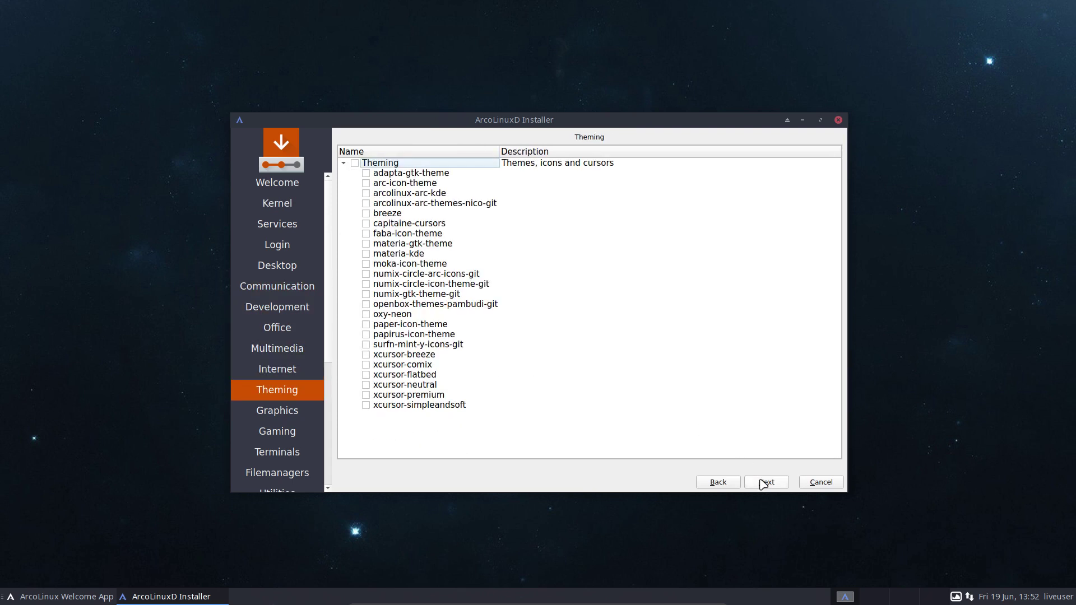
pyautogui.click(763, 483)
pyautogui.click(763, 483)
pyautogui.click(763, 483)
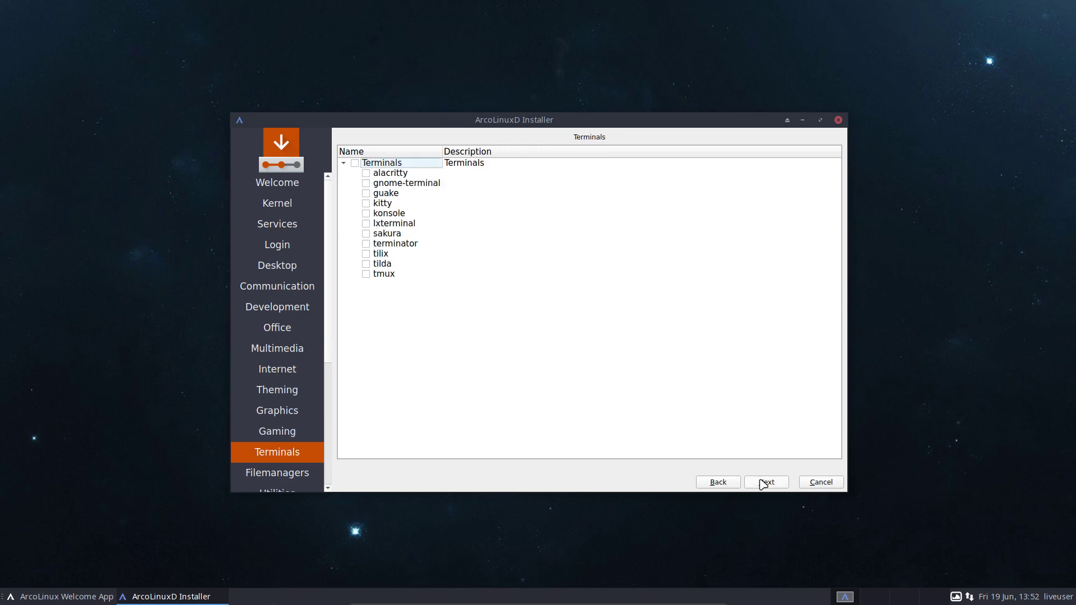
pyautogui.click(764, 483)
pyautogui.click(763, 483)
pyautogui.click(763, 483)
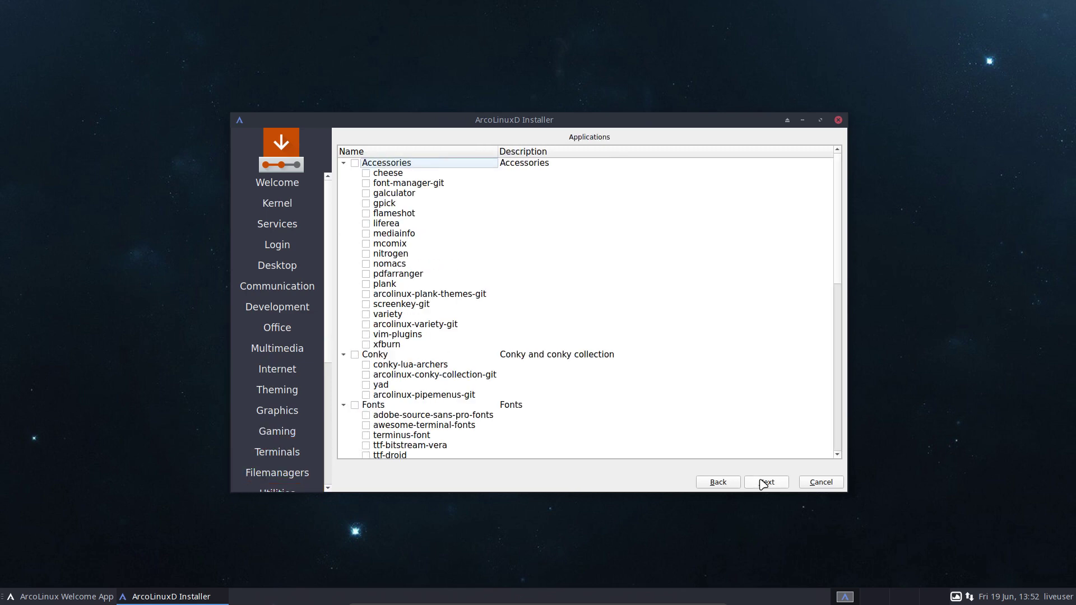
pyautogui.click(763, 483)
pyautogui.click(763, 483)
# Return to ArcoLinux Dev, select all its packages, then deselect them all.
pyautogui.click(730, 483)
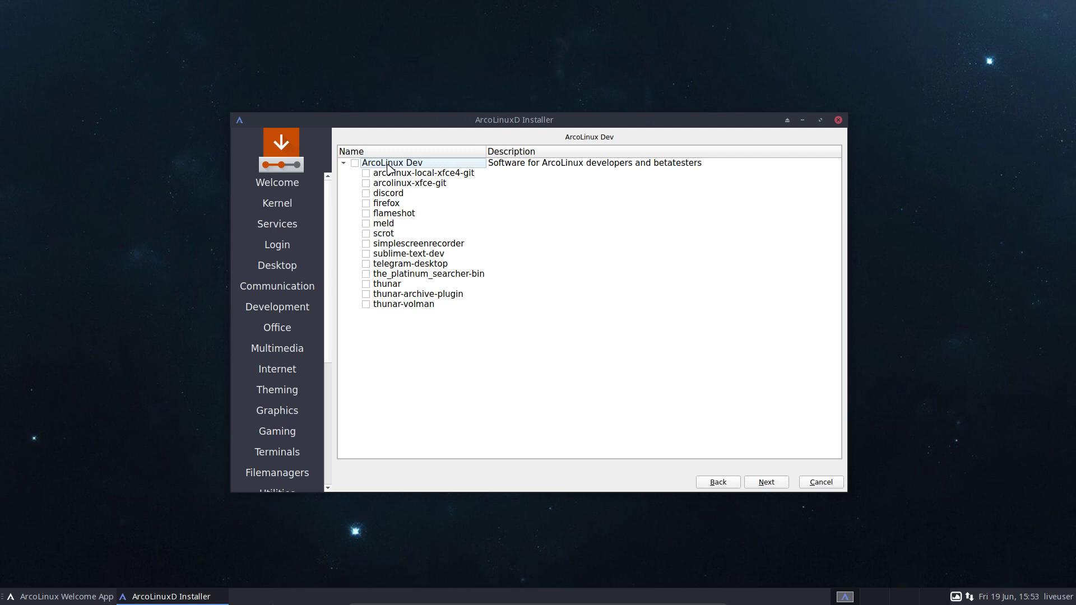
pyautogui.click(355, 163)
pyautogui.click(355, 163)
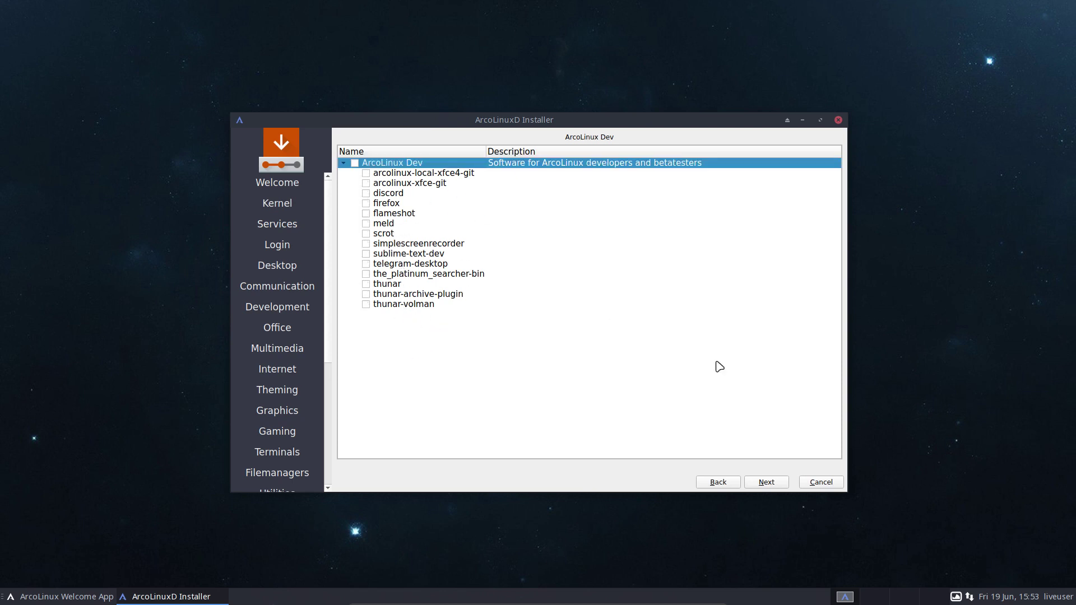
# Keep the default timezone and choose the Belgian keyboard layout.
pyautogui.click(773, 485)
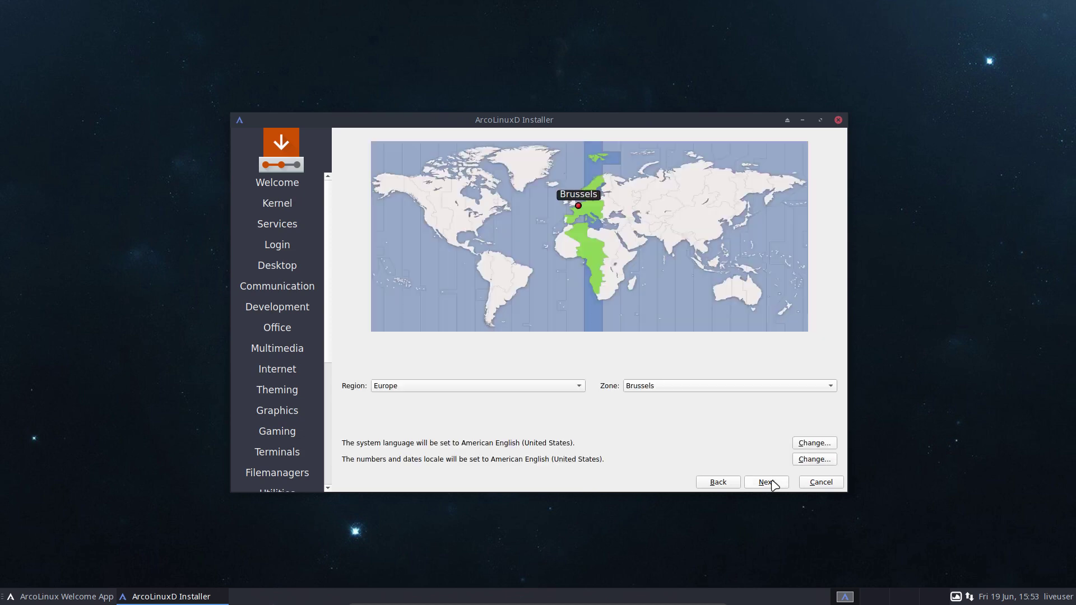
pyautogui.click(774, 485)
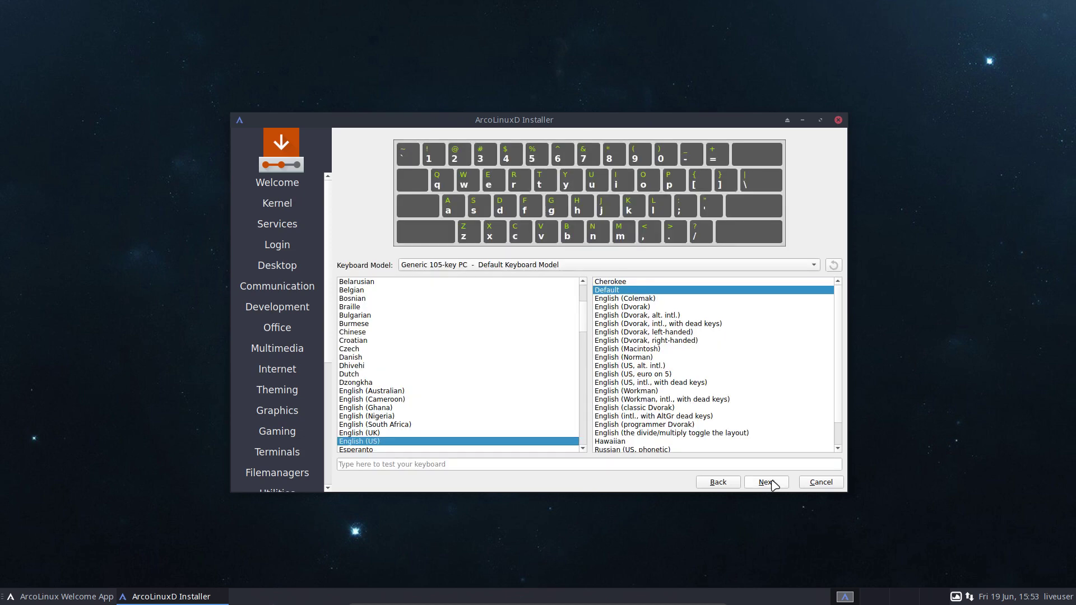
pyautogui.click(385, 284)
pyautogui.click(385, 290)
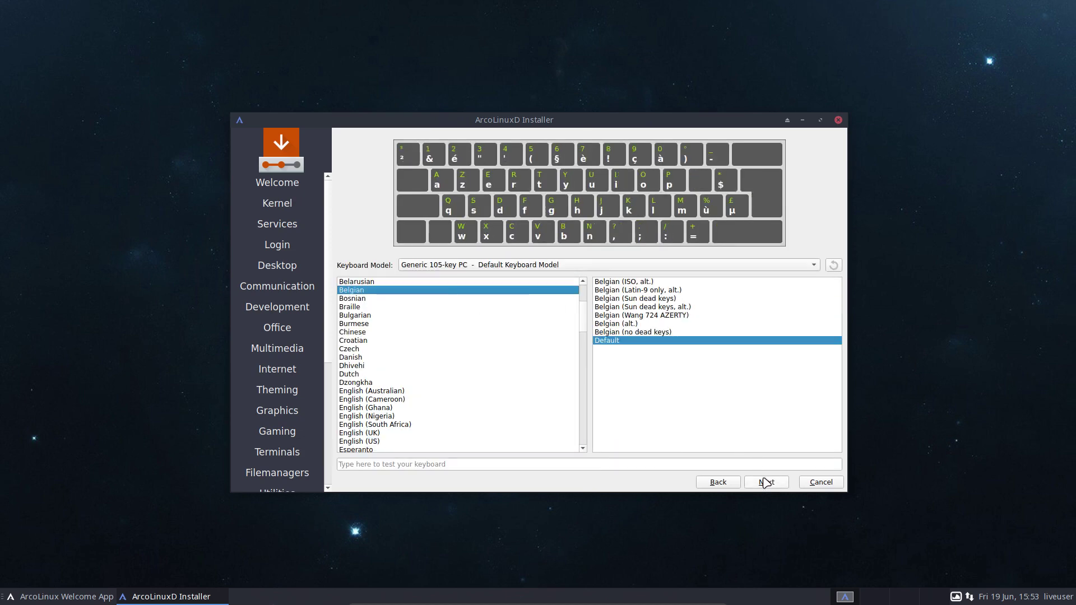
pyautogui.click(765, 483)
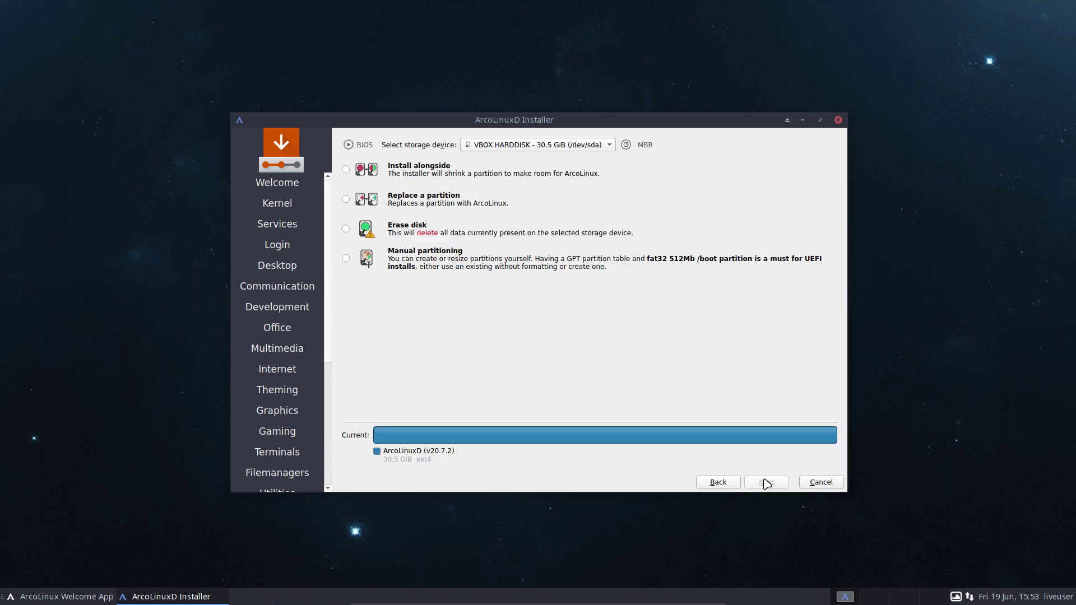
# Choose Erase disk and, after trying the swap options, set No Swap.
pyautogui.click(414, 231)
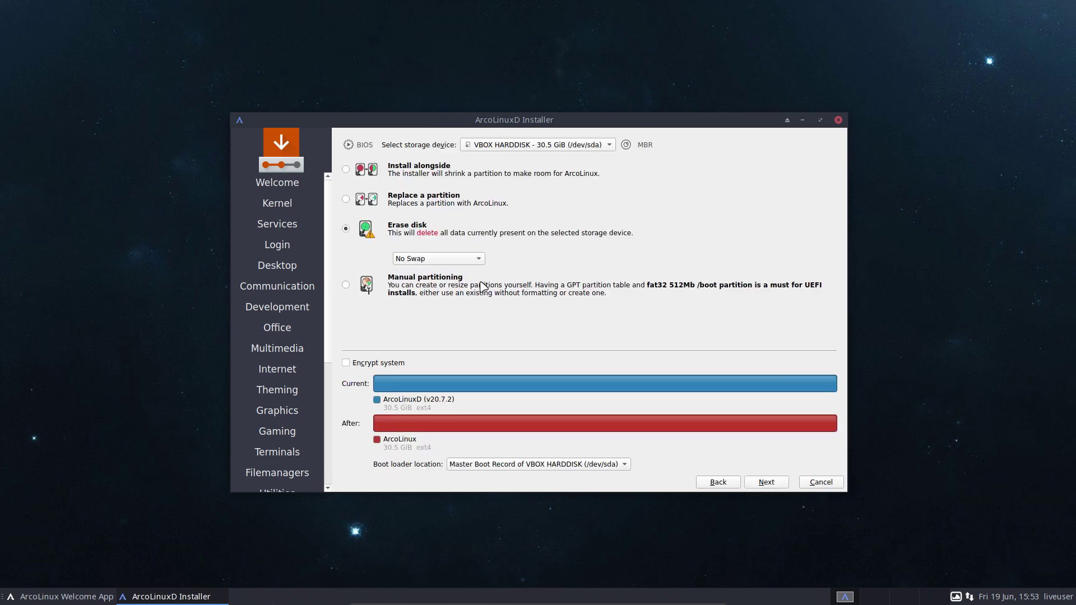
pyautogui.click(473, 258)
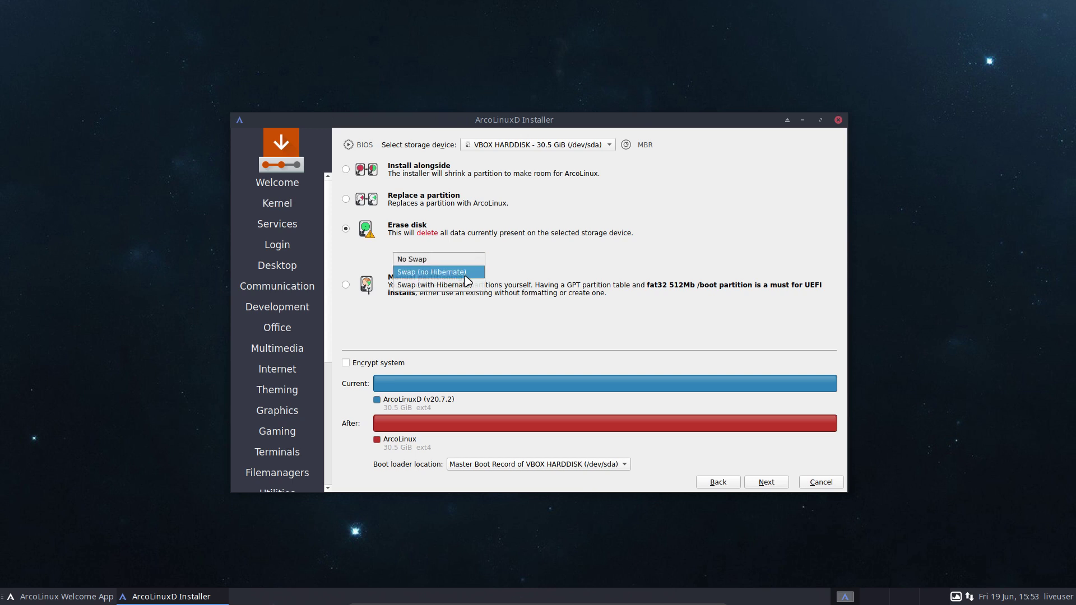
pyautogui.click(479, 270)
pyautogui.click(478, 262)
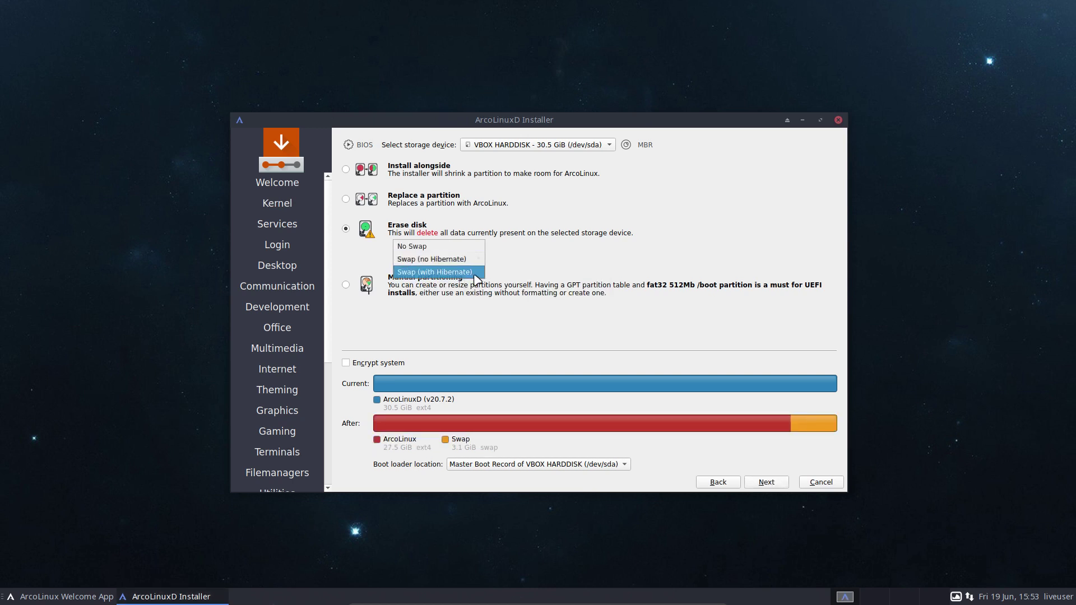
pyautogui.click(477, 274)
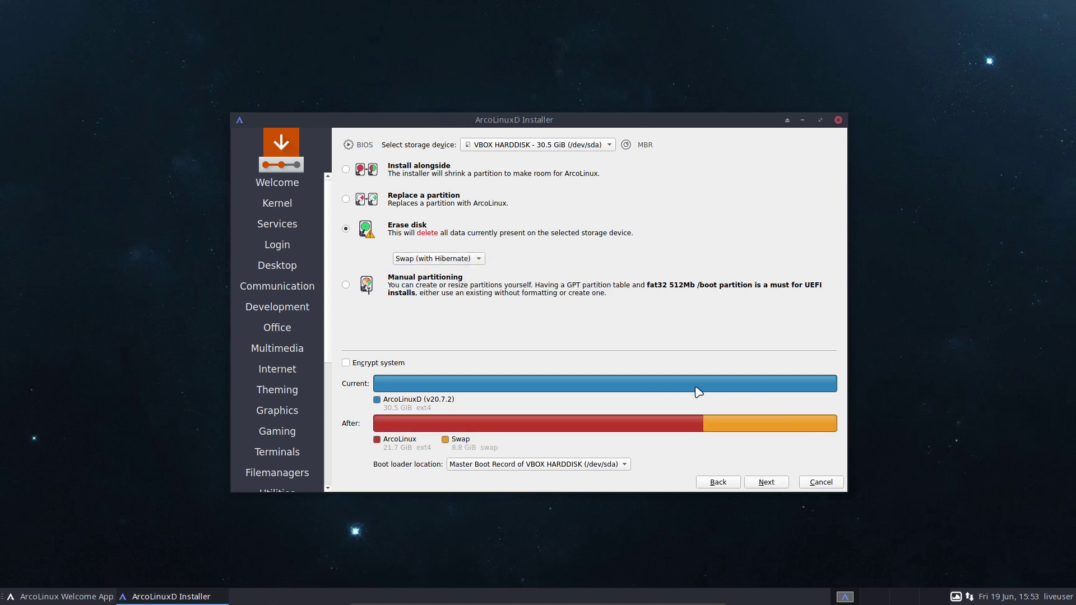
pyautogui.moveTo(577, 433)
pyautogui.click(471, 261)
pyautogui.click(464, 247)
pyautogui.click(462, 261)
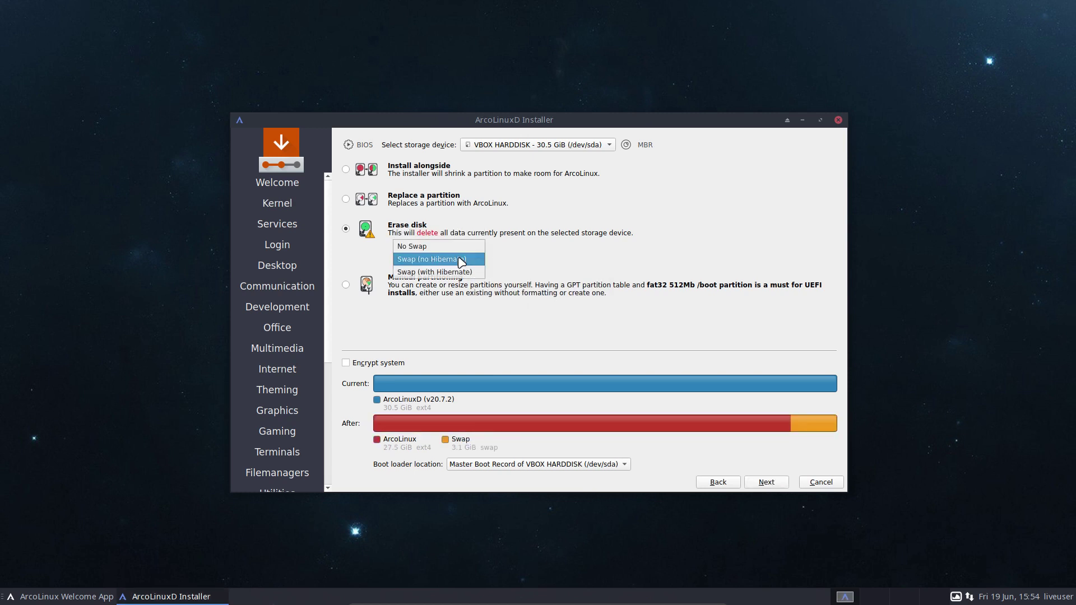
pyautogui.click(461, 247)
pyautogui.click(464, 259)
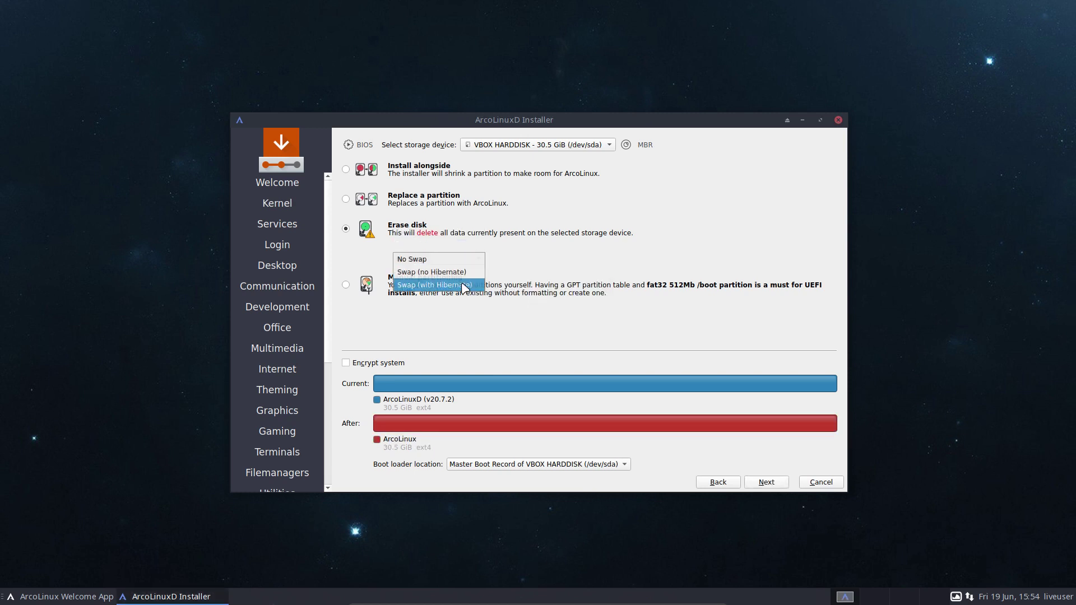
pyautogui.click(463, 285)
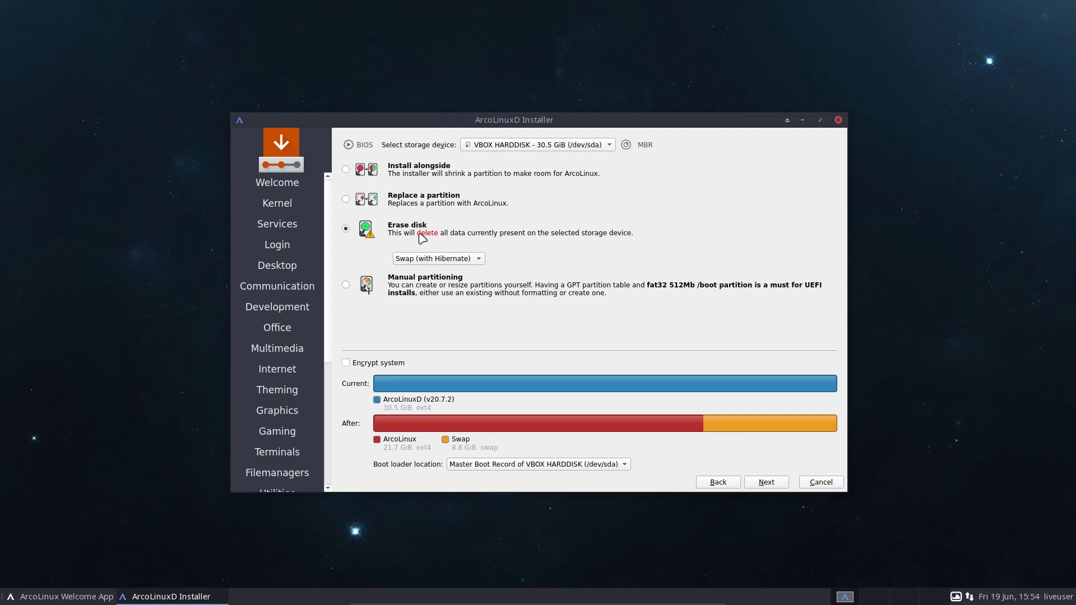
pyautogui.click(439, 261)
pyautogui.click(432, 235)
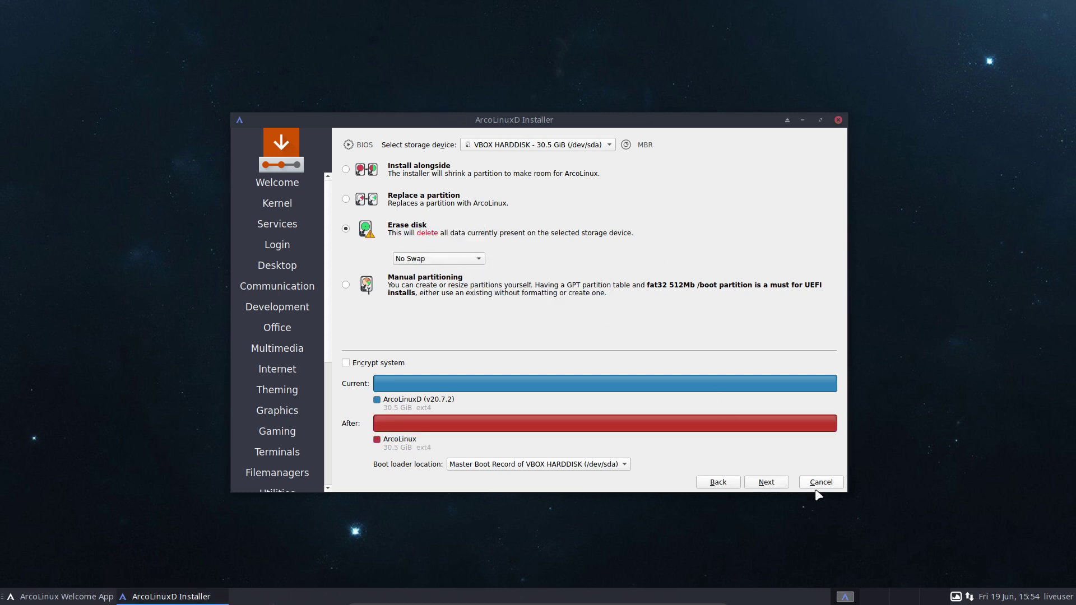
# Leave Encrypt system turned off and continue to the user account page.
pyautogui.click(393, 366)
pyautogui.click(444, 366)
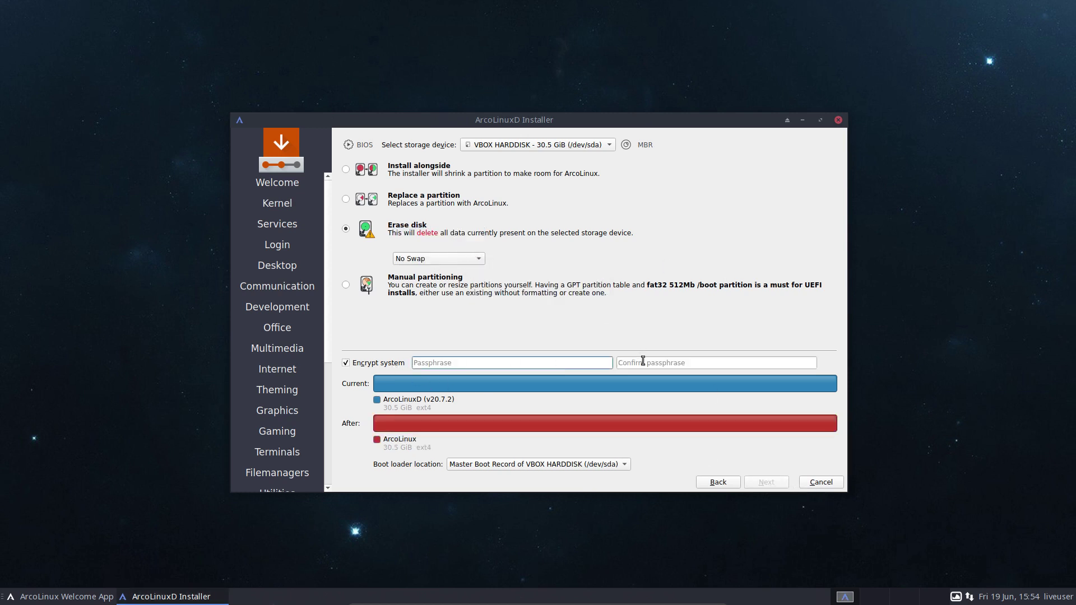
pyautogui.click(375, 363)
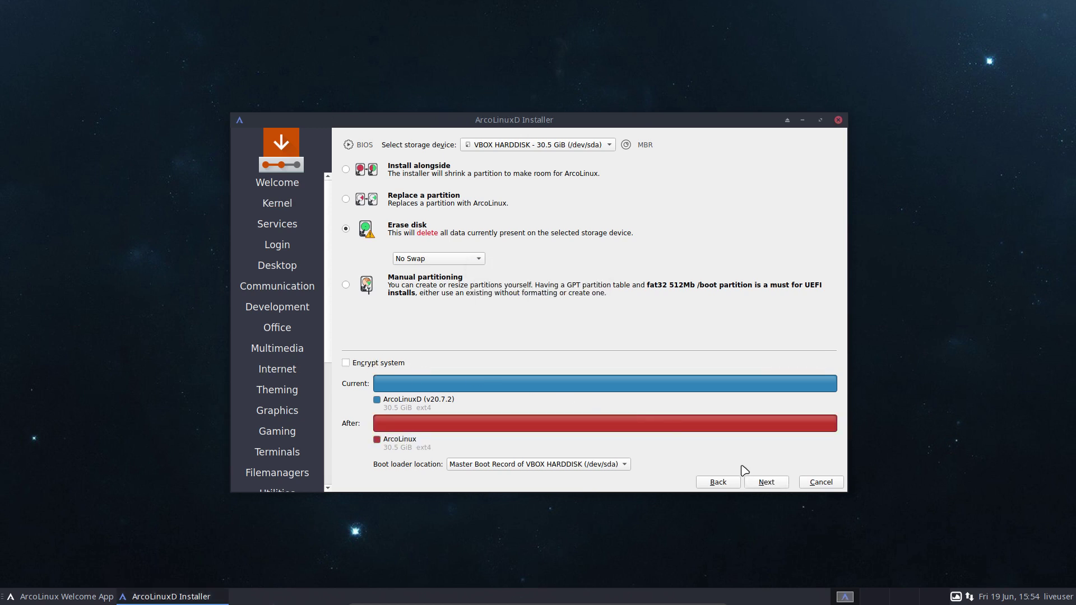
pyautogui.click(766, 484)
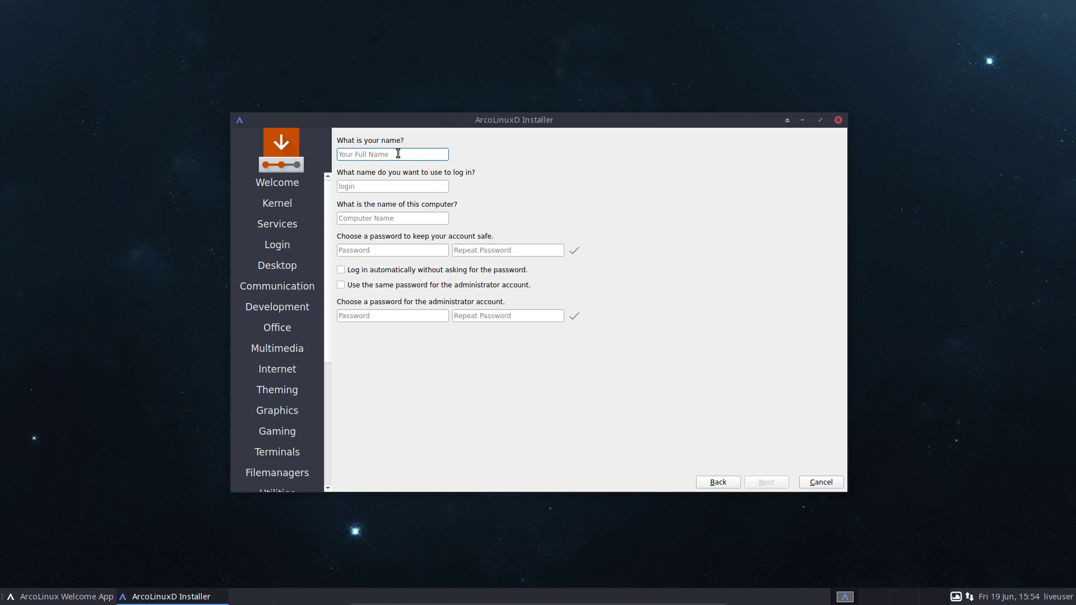
# Fill in the user's name and login name, reuse the password for administrator, and enable autologin.
pyautogui.press('Tab')
pyautogui.press('Tab')
pyautogui.press('Tab')
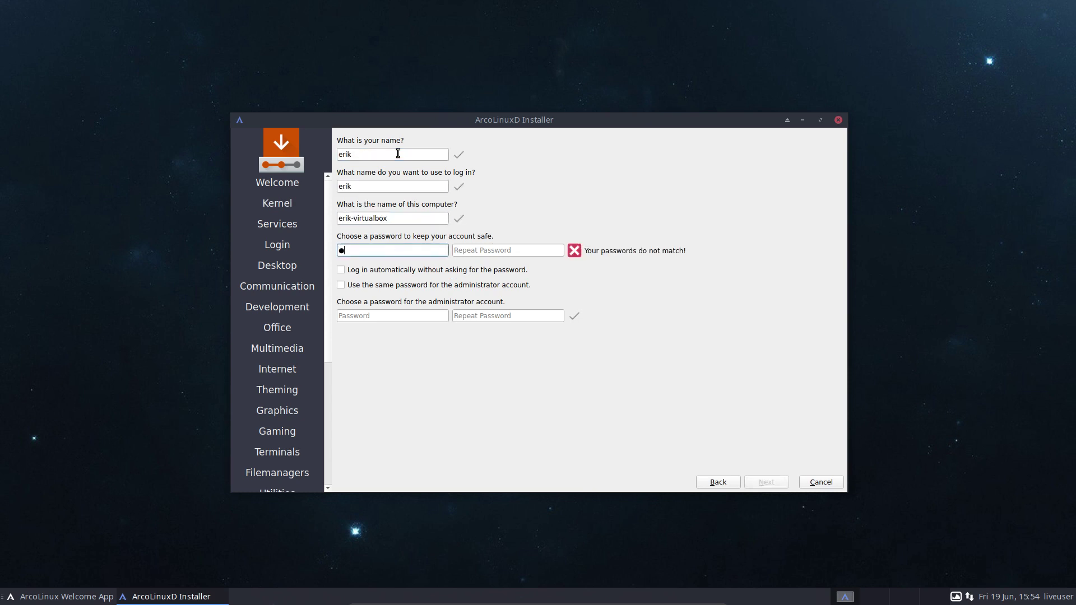
pyautogui.press('Tab')
pyautogui.press('Tab')
pyautogui.press('Tab')
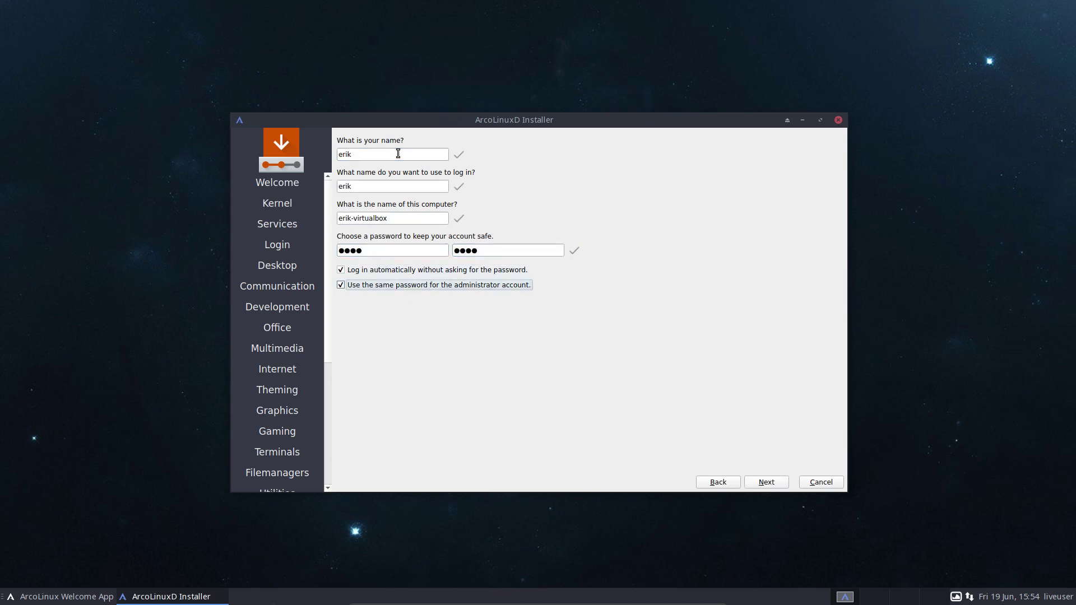
# Confirm the summary, install ArcoLinux to the disk, and restart when finished.
pyautogui.click(766, 483)
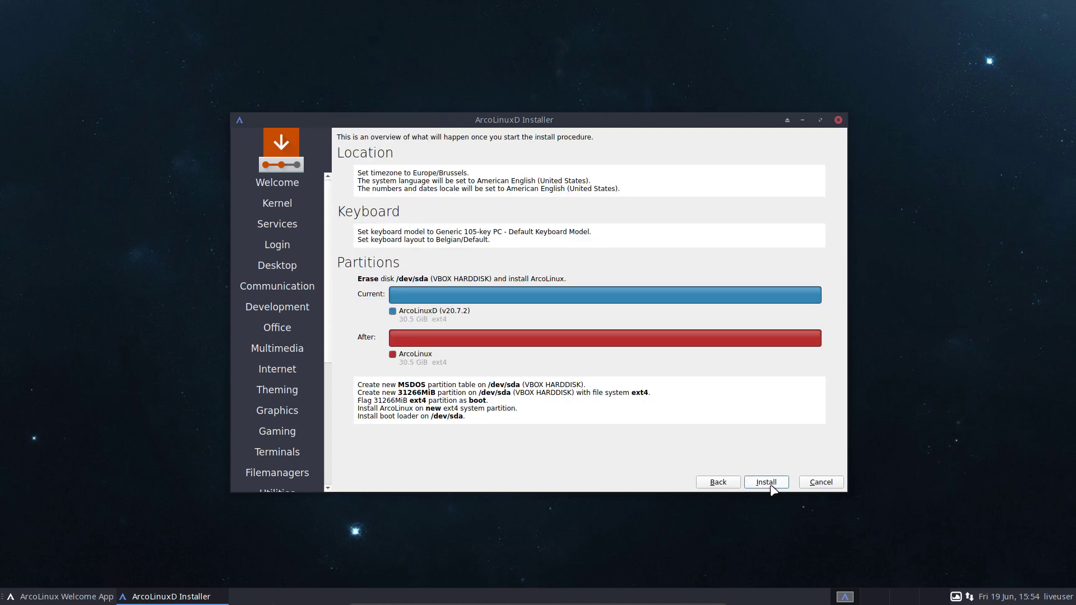
pyautogui.click(757, 485)
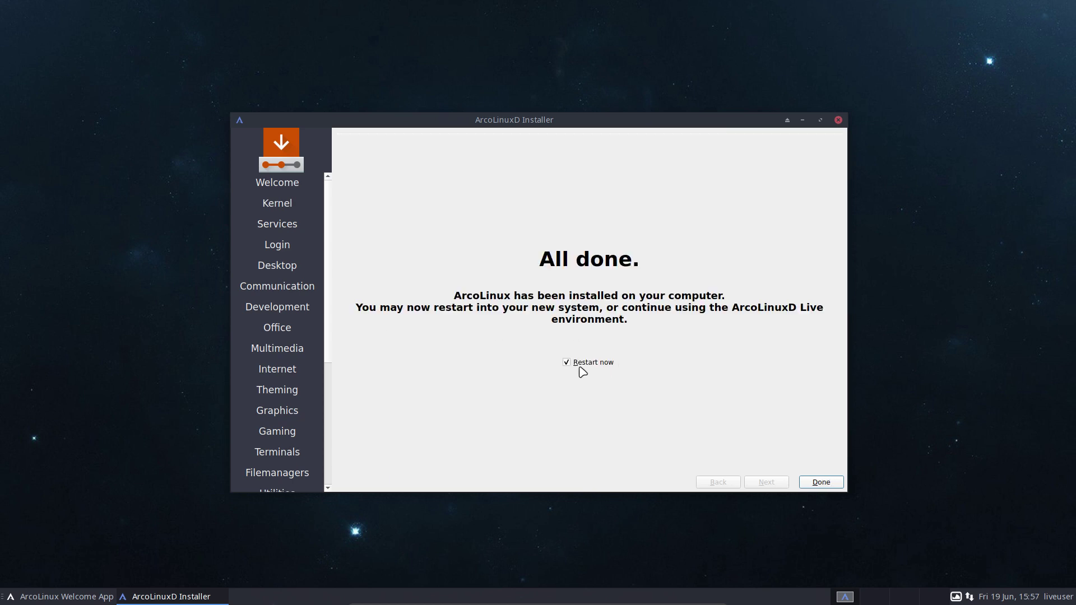
pyautogui.click(807, 481)
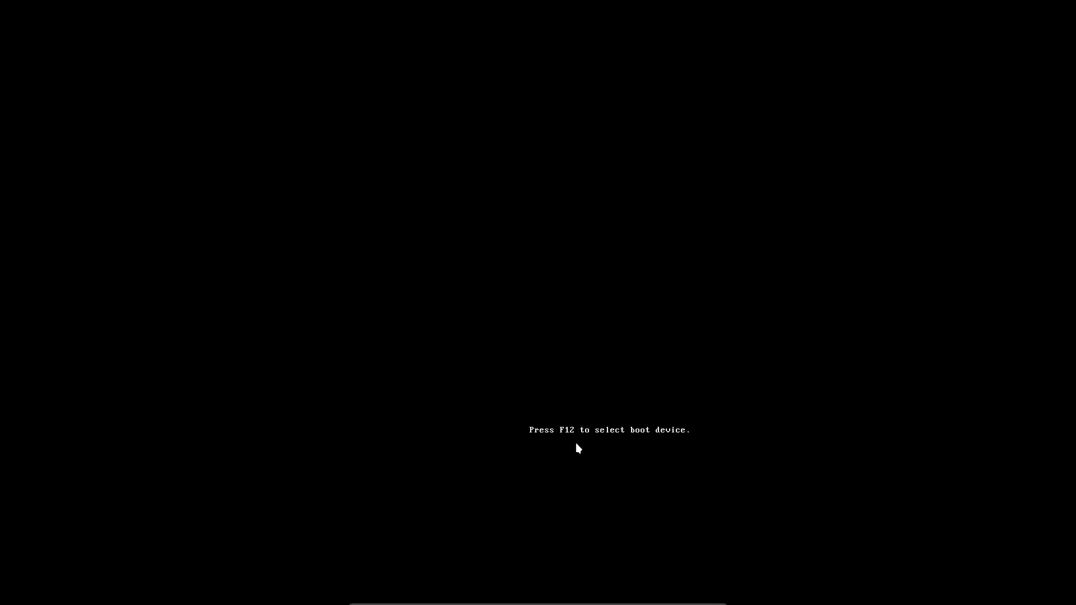
# Choose 'Boot existing OS' in the ArcoLinuxD boot menu to start the installed system.
pyautogui.press('Down')
pyautogui.press('Down')
pyautogui.press('Down')
pyautogui.press('Down')
pyautogui.press('Down')
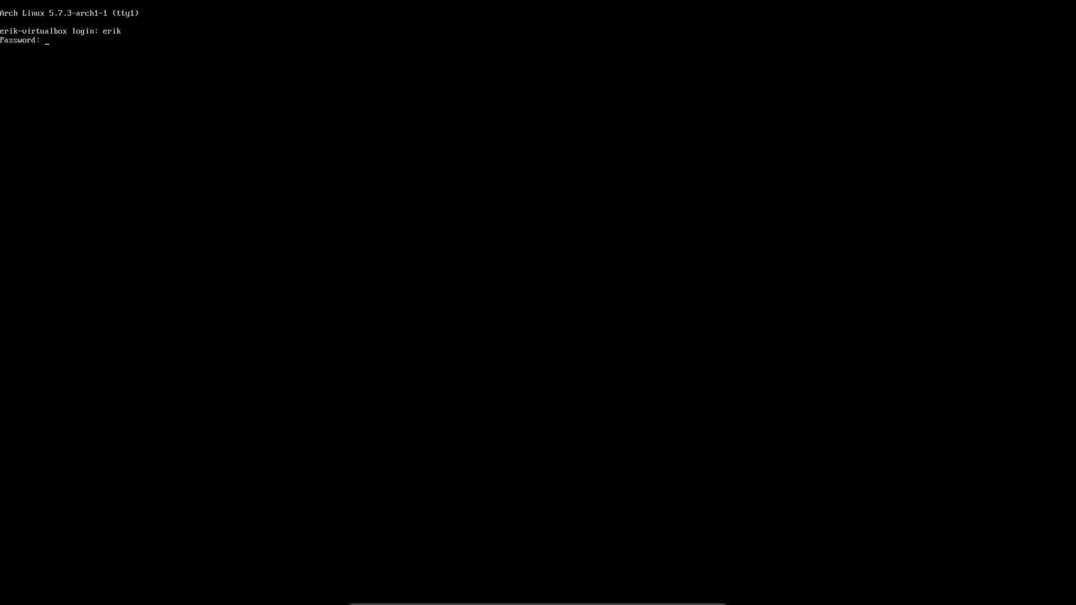
pyautogui.press('Return')
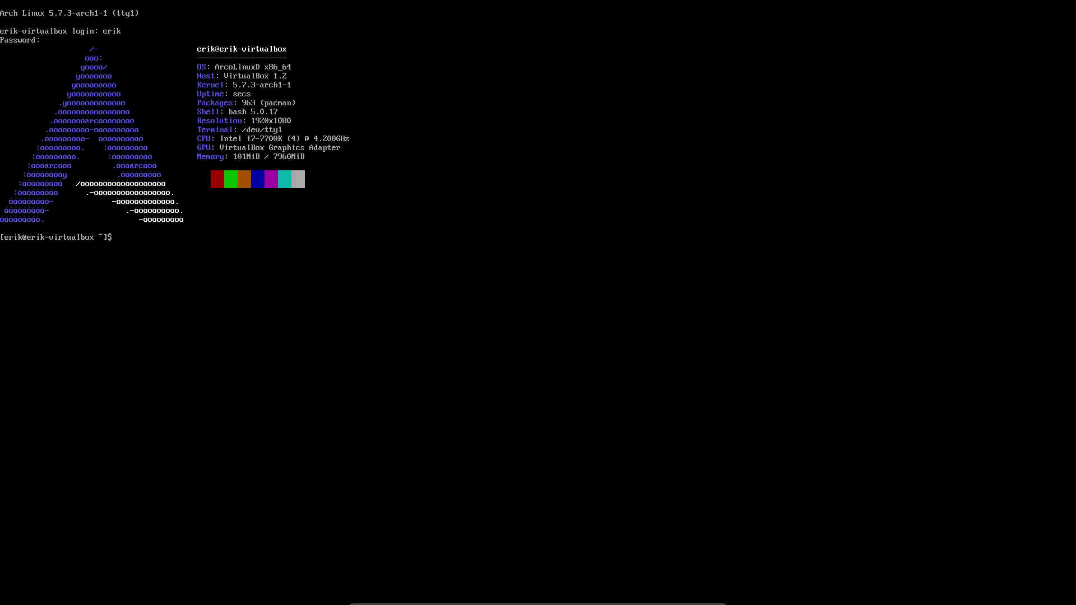
# Log in at tty1, enable gdm.service with sudo systemctl, and reboot the machine.
pyautogui.write('sudo systemctl enable gdm')
pyautogui.press('Tab')
pyautogui.press('Return')
pyautogui.press('Return')
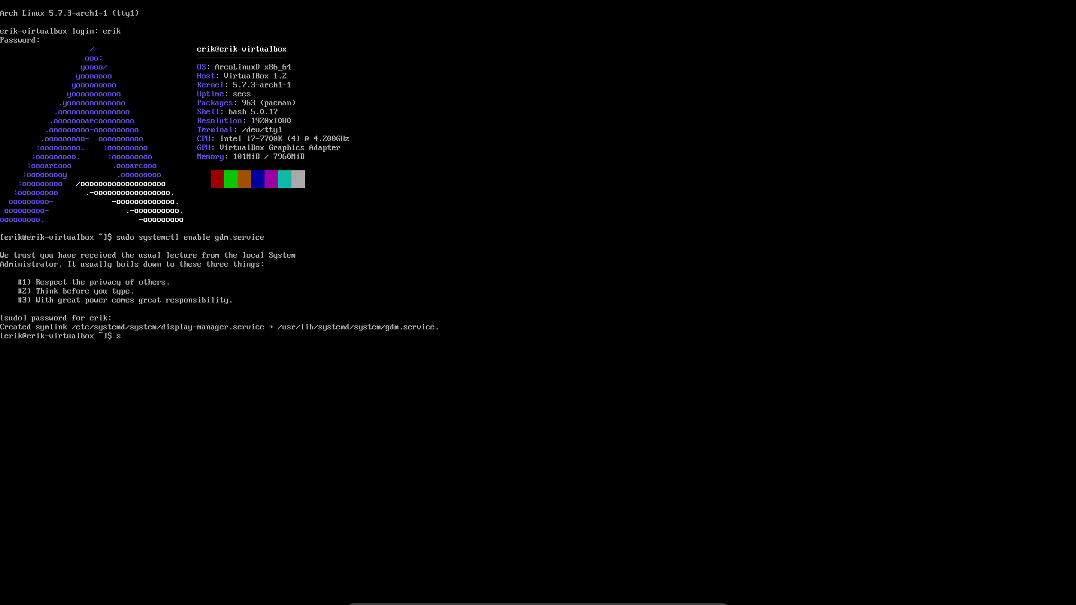
pyautogui.press('Return')
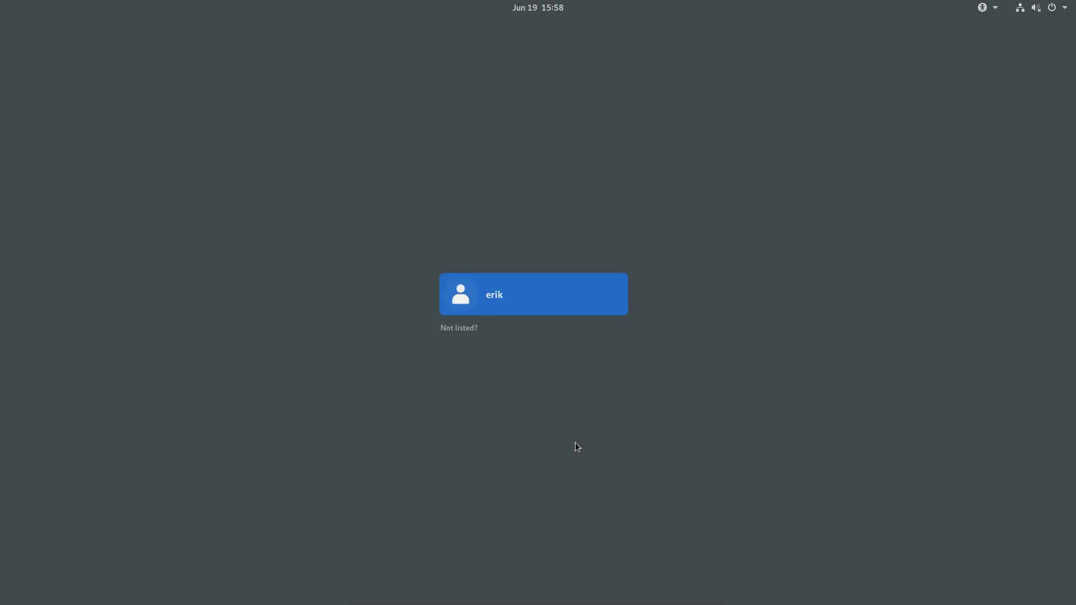
# Log in to the user account on GDM and show all applications from Activities.
pyautogui.click(539, 295)
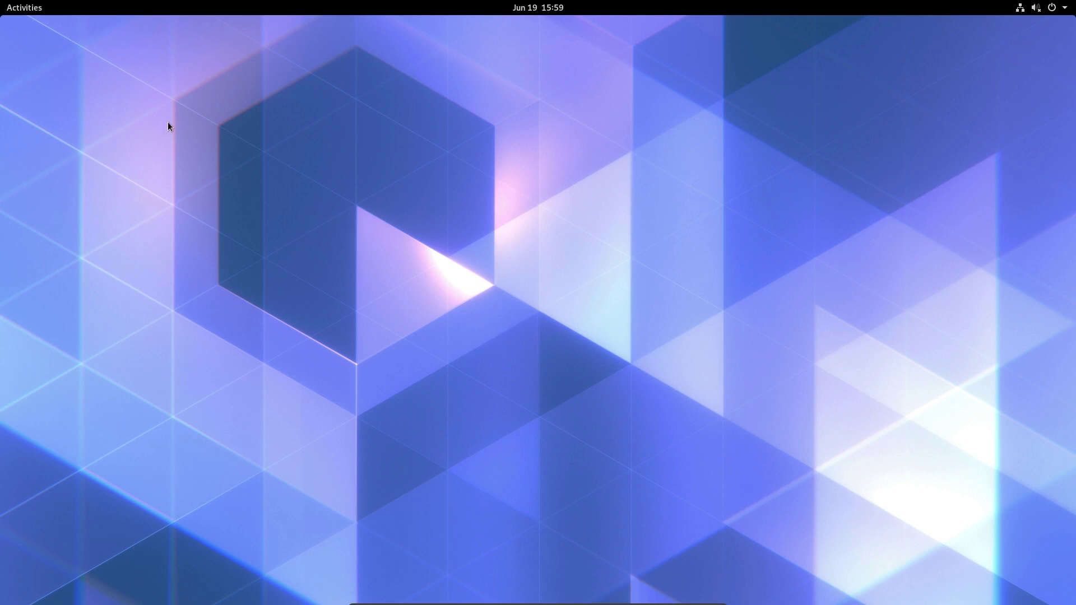
pyautogui.click(13, 8)
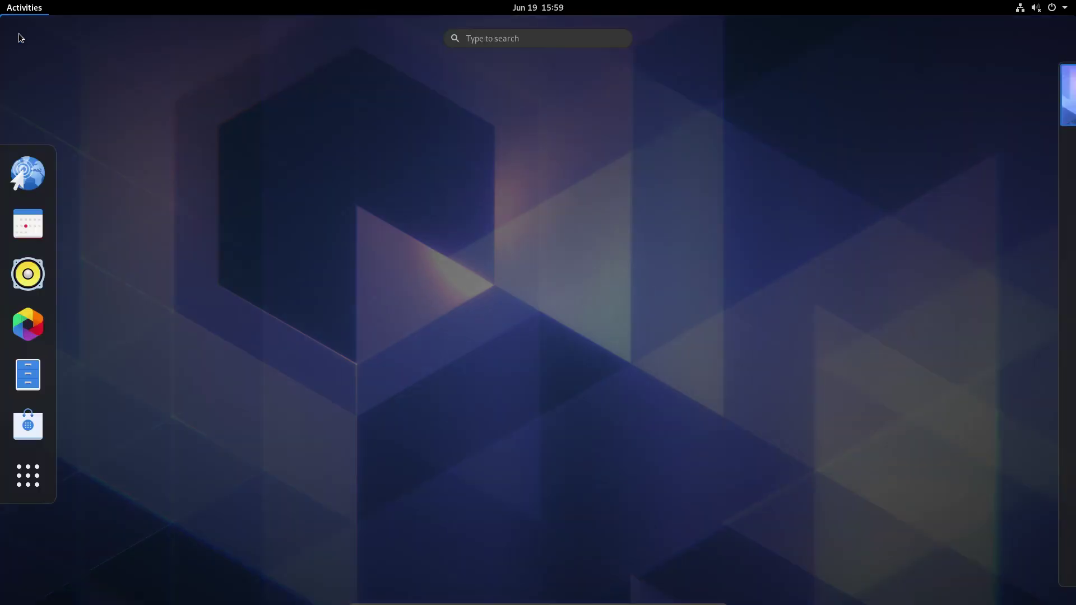
pyautogui.click(28, 476)
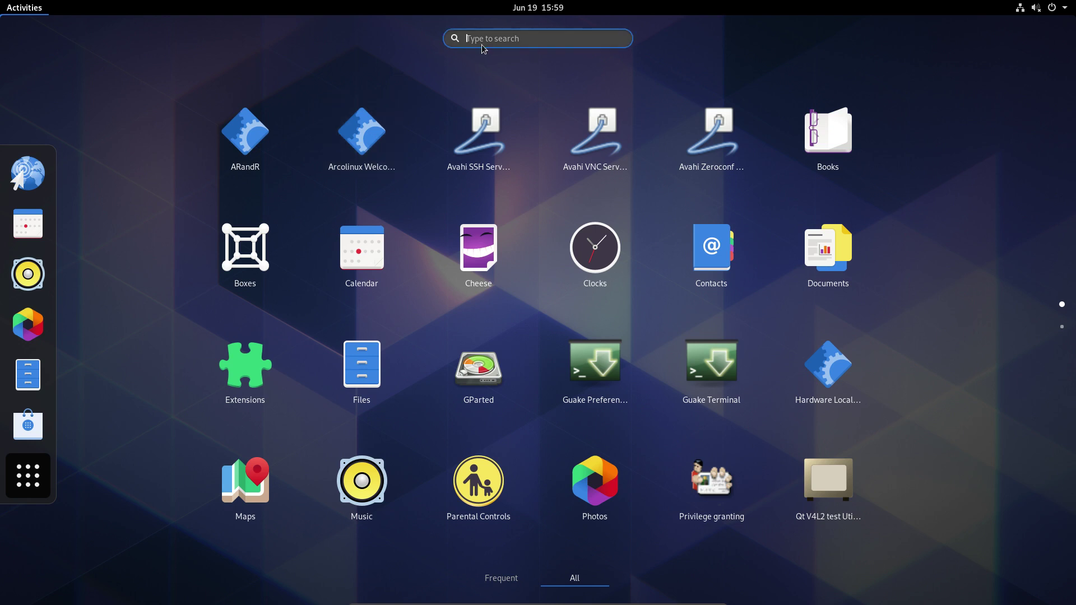
# Launch Terminal via a 'term' search and tab-complete 'sudo pacman -R arco' to list packages.
pyautogui.write('term')
pyautogui.press('Return')
pyautogui.write('sudo pacman ')
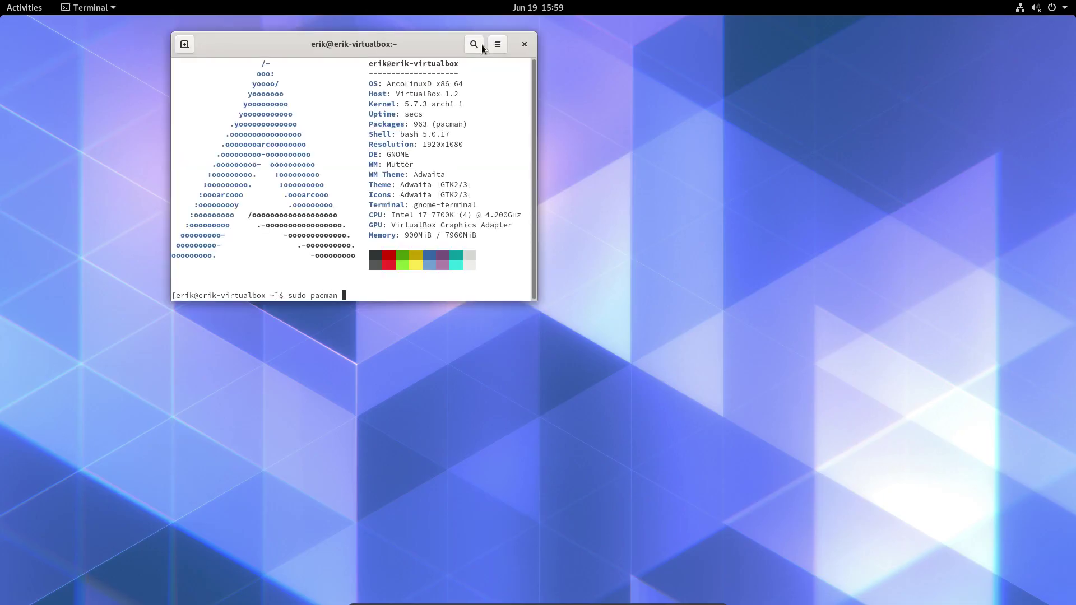
pyautogui.write('-R arcol')
pyautogui.press('Tab')
pyautogui.press('Tab')
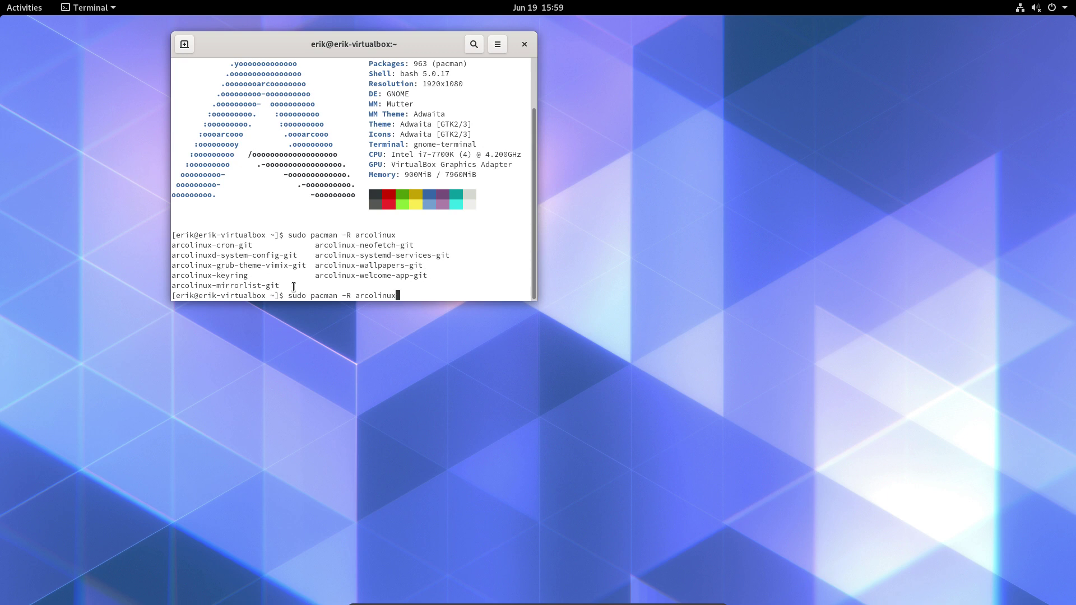
# Highlight and review the listed arcolinux-* packages and 963 count, then close the terminal.
pyautogui.moveTo(292, 287); pyautogui.dragTo(163, 245)
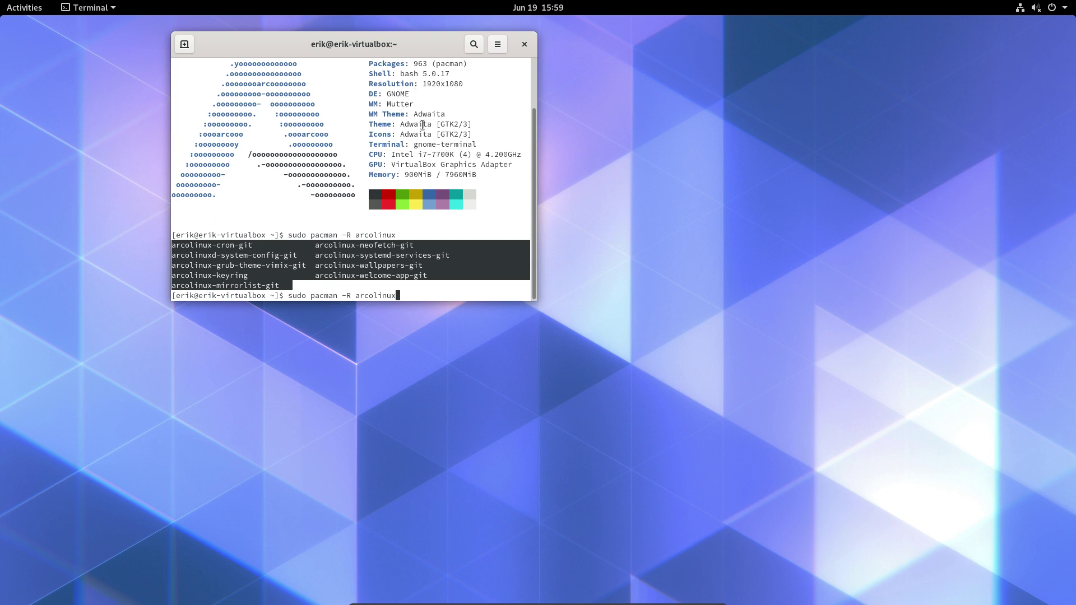
pyautogui.scroll(2, 422, 124)
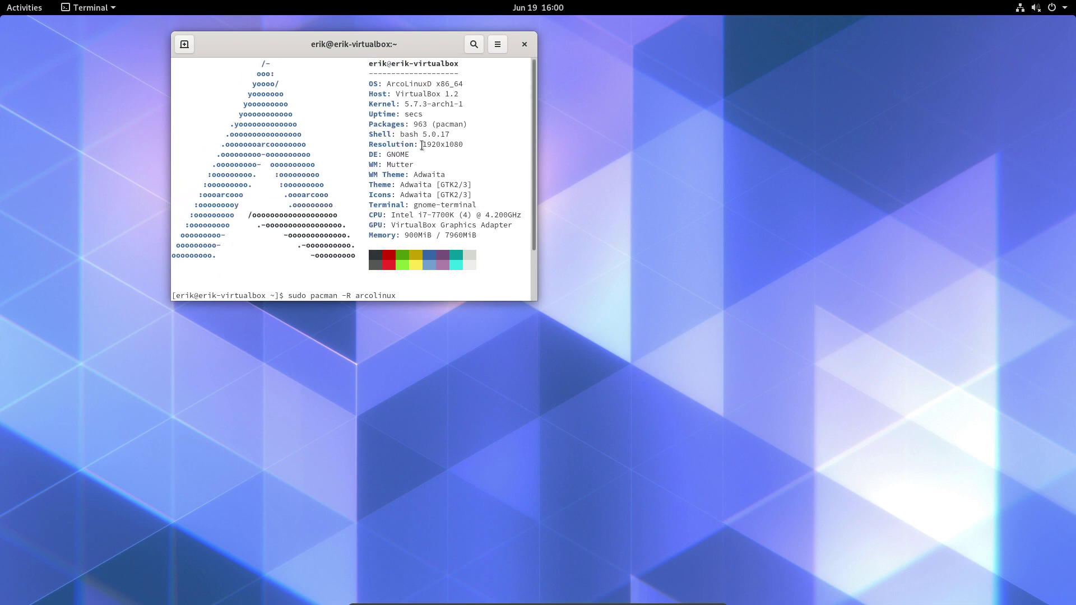
pyautogui.doubleClick(420, 123)
pyautogui.scroll(-2, 419, 192)
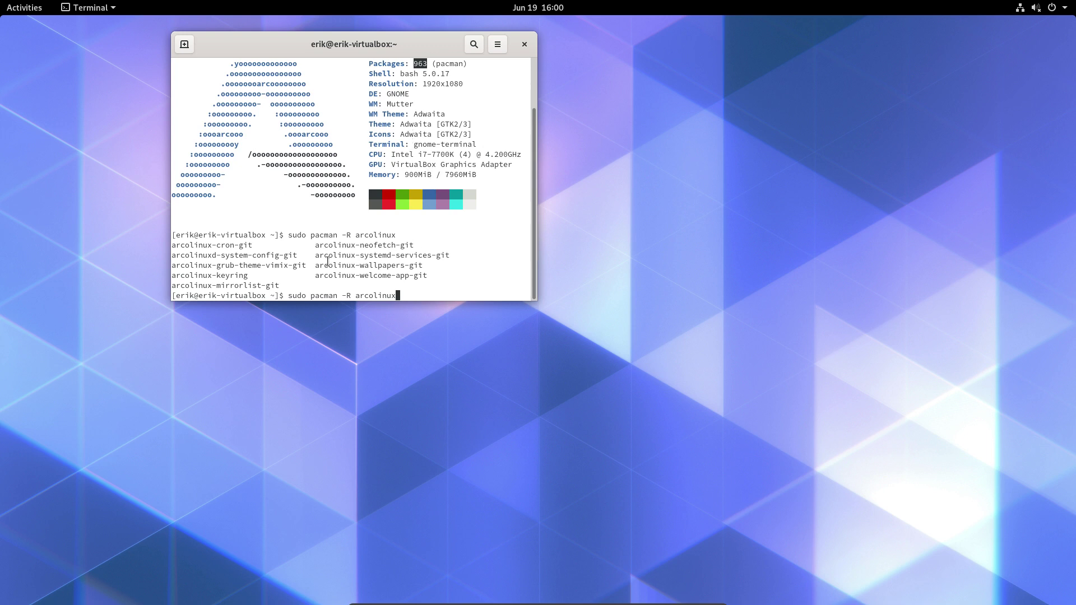
pyautogui.moveTo(301, 287); pyautogui.dragTo(169, 242)
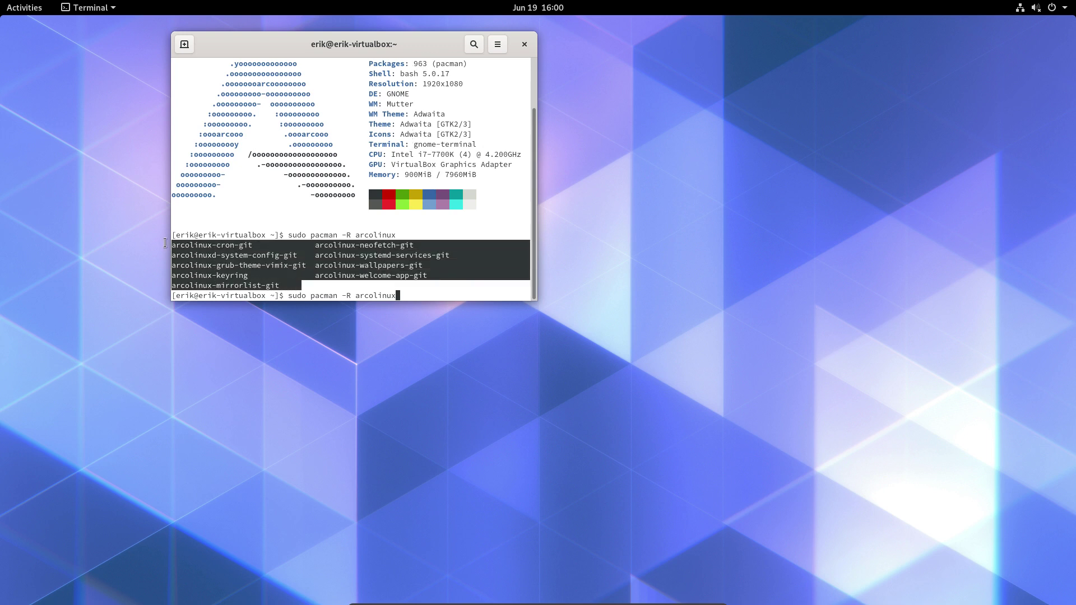
pyautogui.click(229, 276)
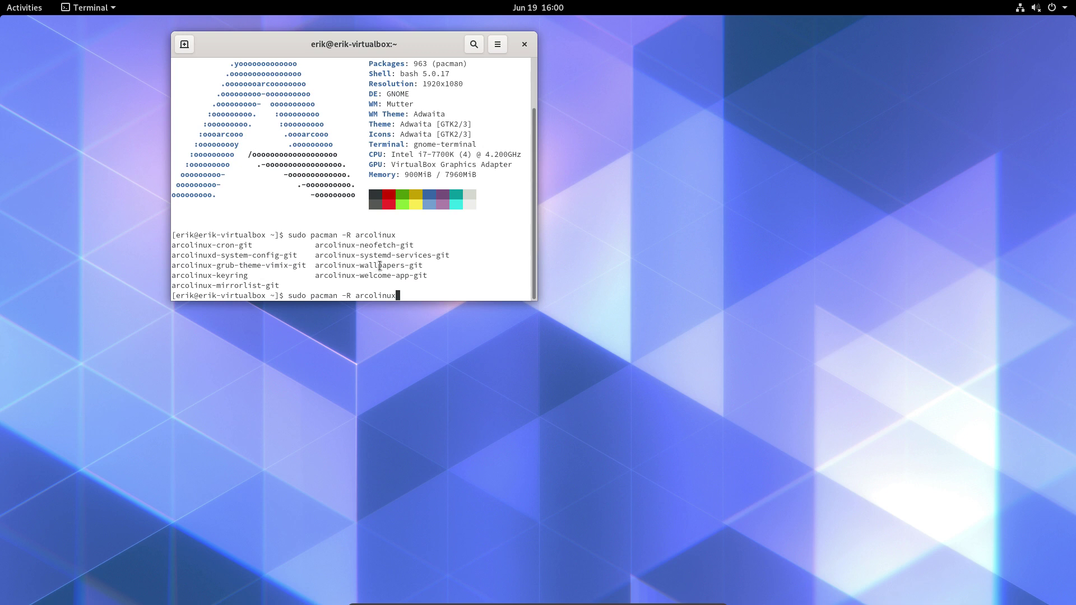
pyautogui.moveTo(424, 265); pyautogui.dragTo(303, 264)
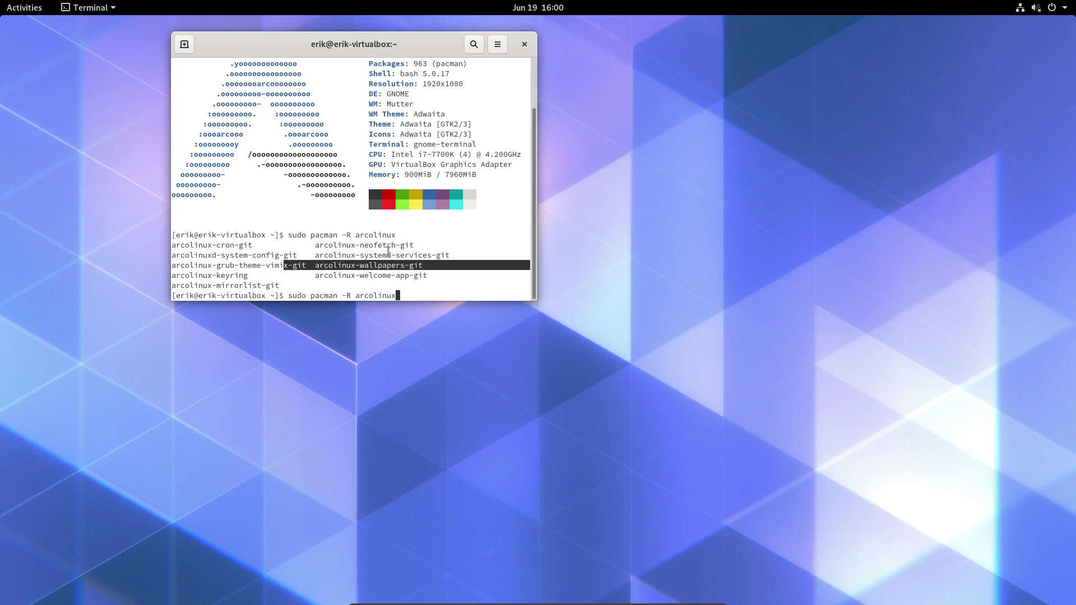
pyautogui.click(426, 253)
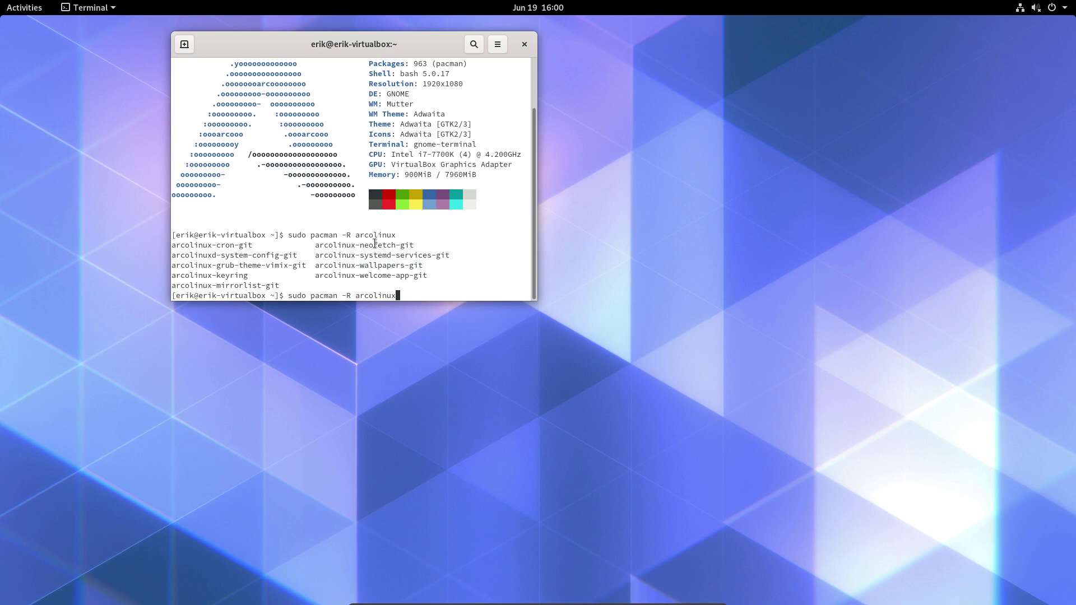
pyautogui.scroll(2, 260, 136)
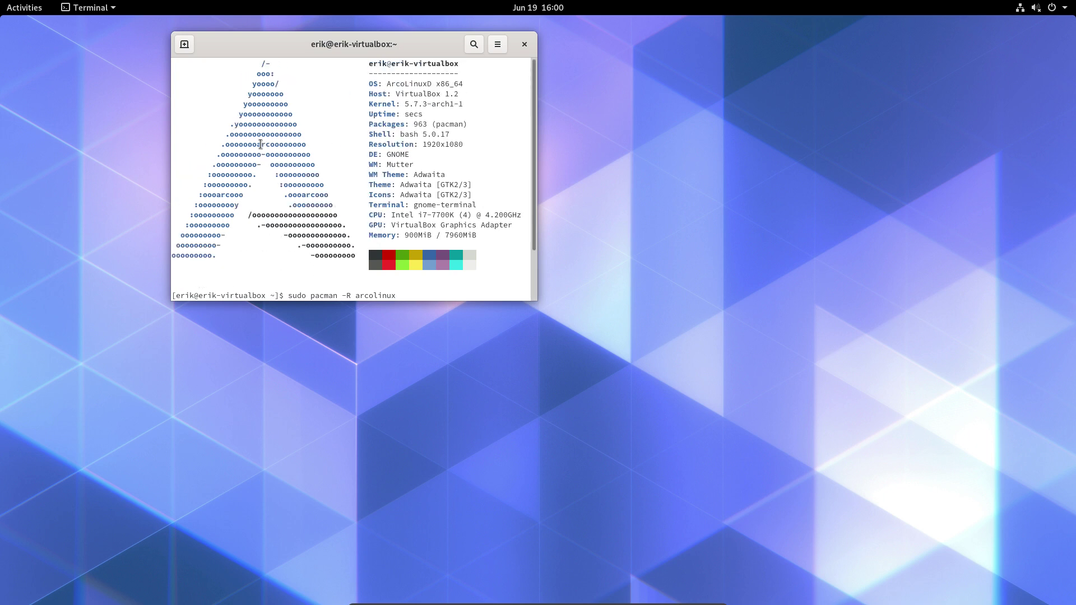
pyautogui.scroll(-2, 318, 213)
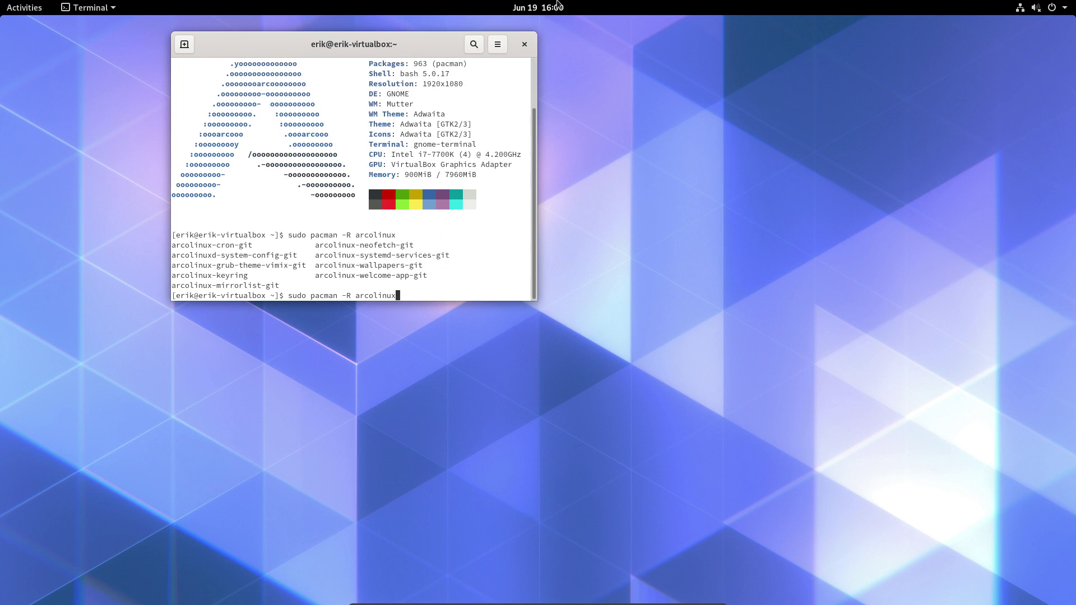
pyautogui.click(524, 45)
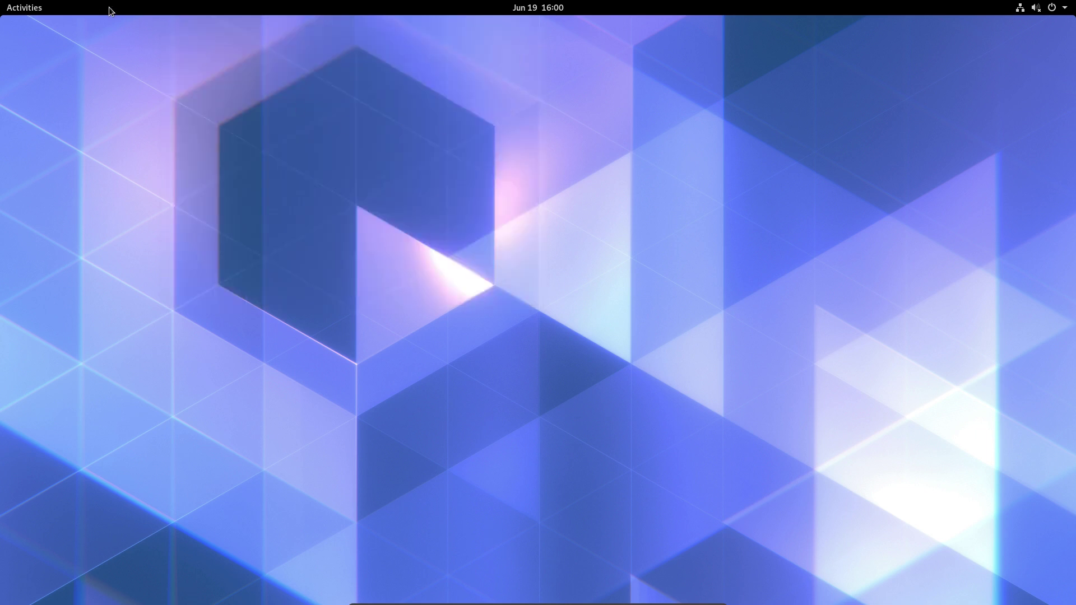
# Show the applications grid and flip between its first and second pages.
pyautogui.click(24, 7)
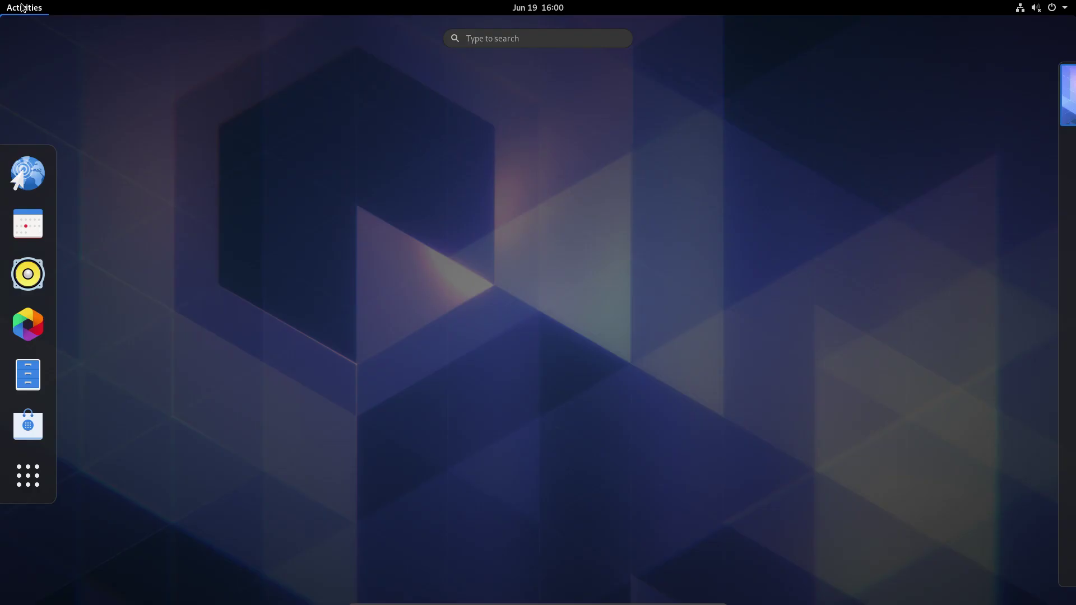
pyautogui.click(28, 476)
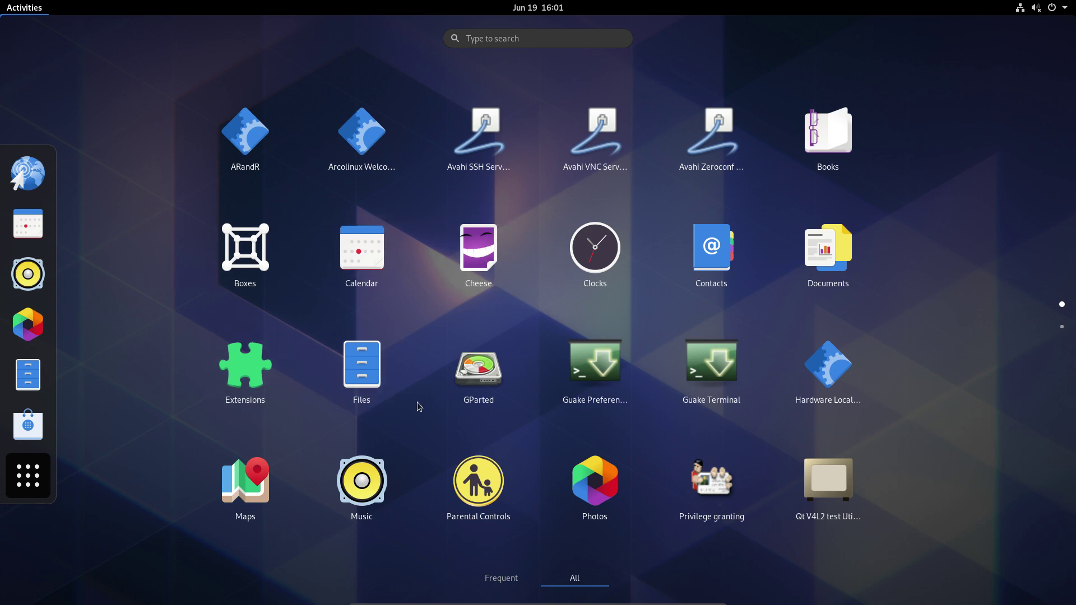
pyautogui.scroll(-1, 424, 434)
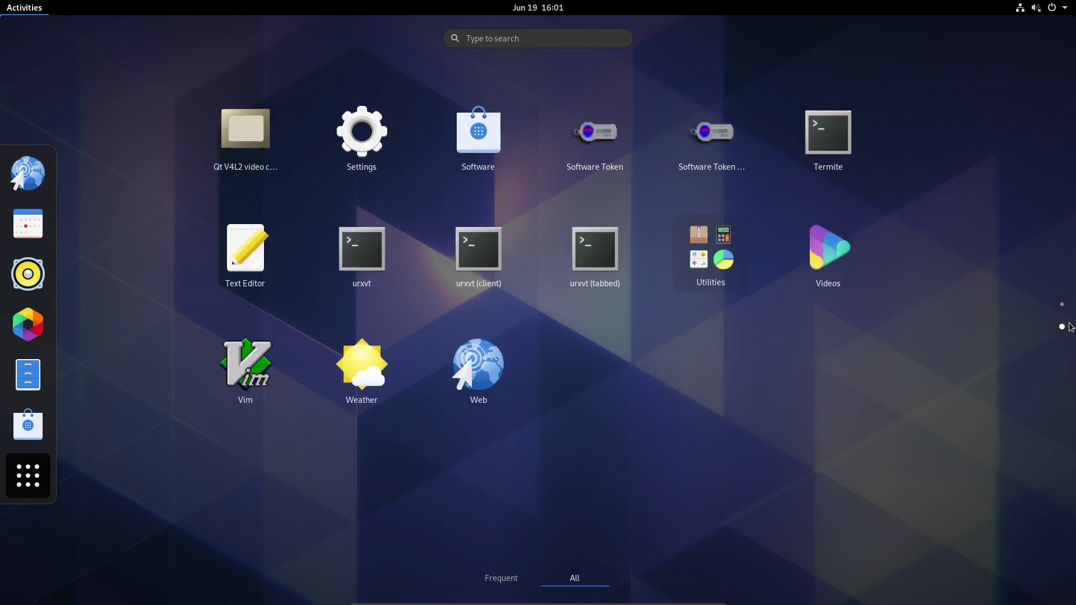
pyautogui.click(1064, 307)
pyautogui.click(1064, 331)
pyautogui.click(1062, 306)
pyautogui.click(1063, 331)
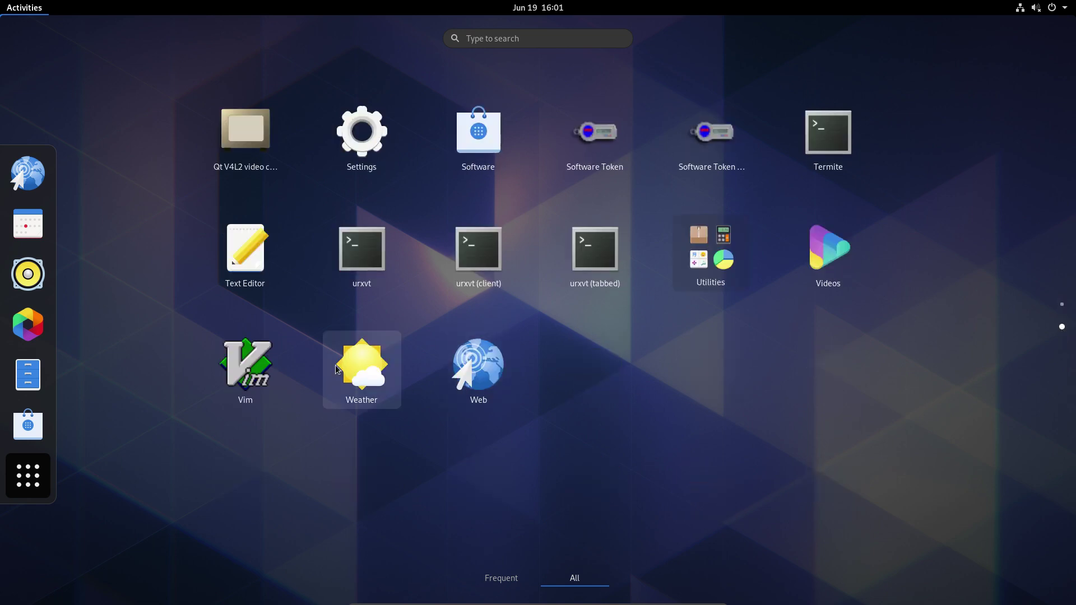
# Open the Utilities app folder, scroll through it, and close it back to the grid.
pyautogui.click(723, 257)
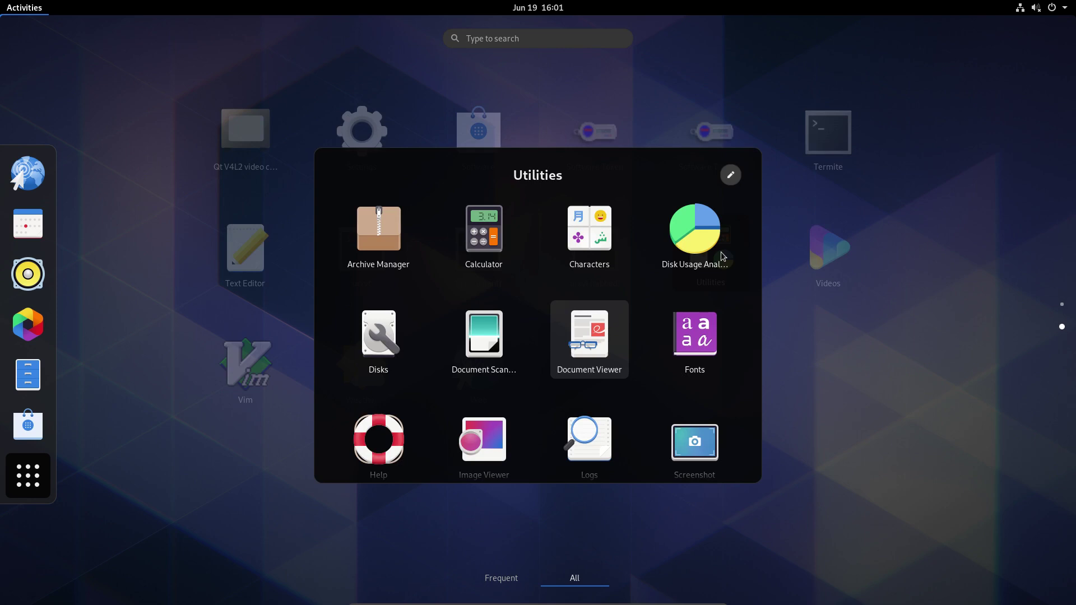
pyautogui.scroll(-2, 669, 339)
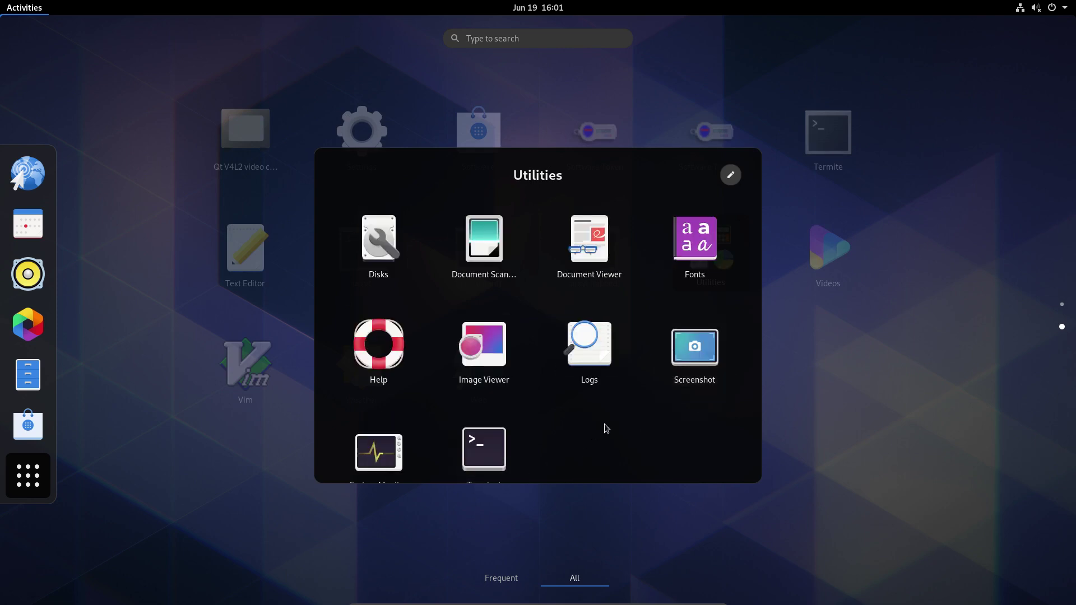
pyautogui.scroll(2, 626, 421)
pyautogui.scroll(-2, 626, 422)
pyautogui.click(822, 408)
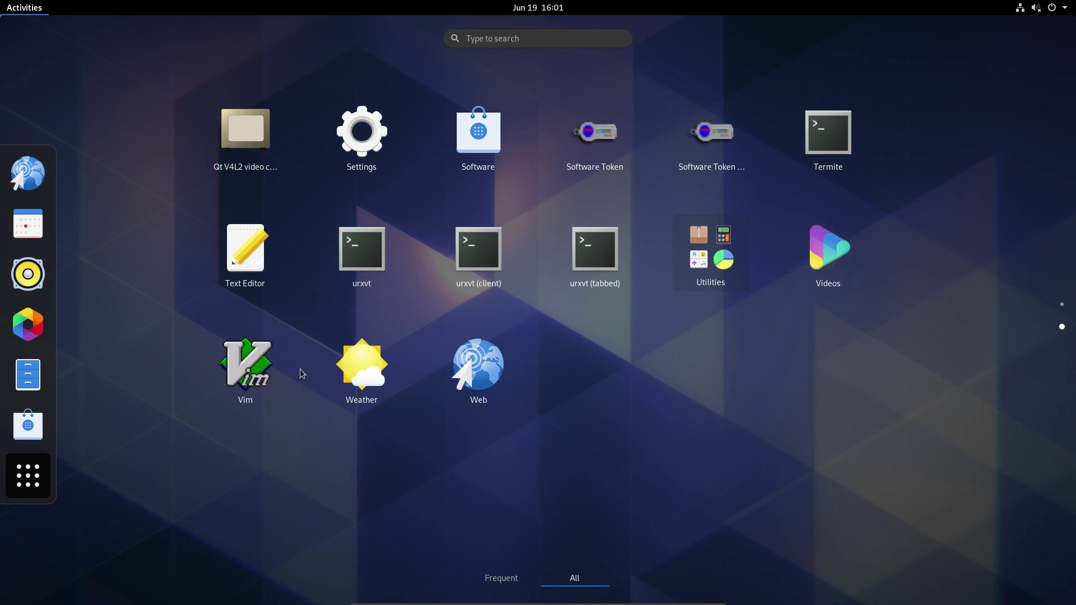
# Launch Settings, browse Bluetooth, Background, Notifications, Applications and Privacy, and enlarge the window.
pyautogui.click(392, 149)
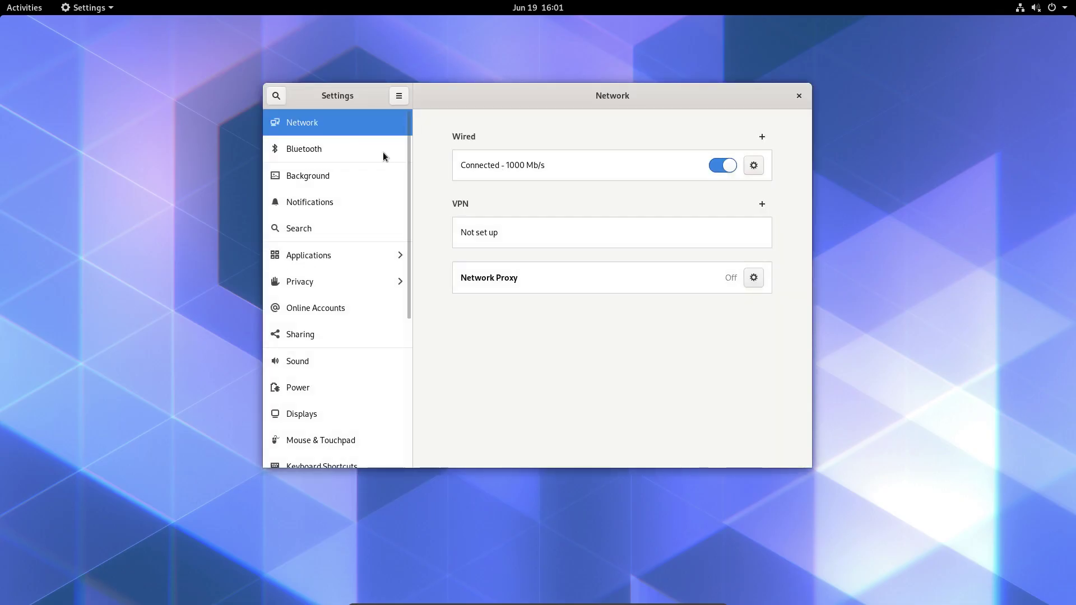
pyautogui.click(325, 150)
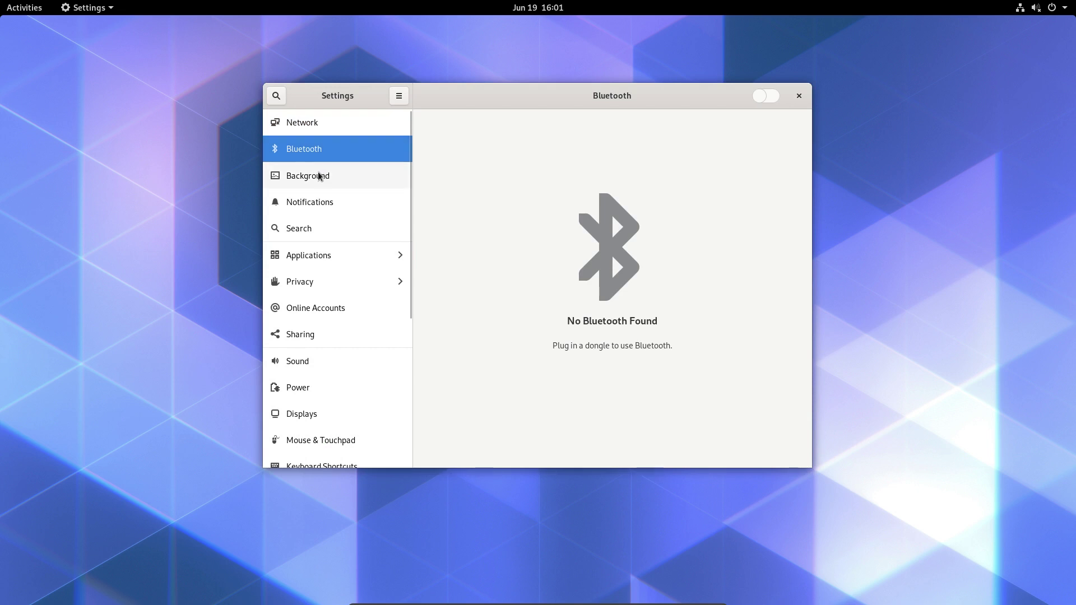
pyautogui.click(323, 208)
pyautogui.click(336, 228)
pyautogui.click(323, 255)
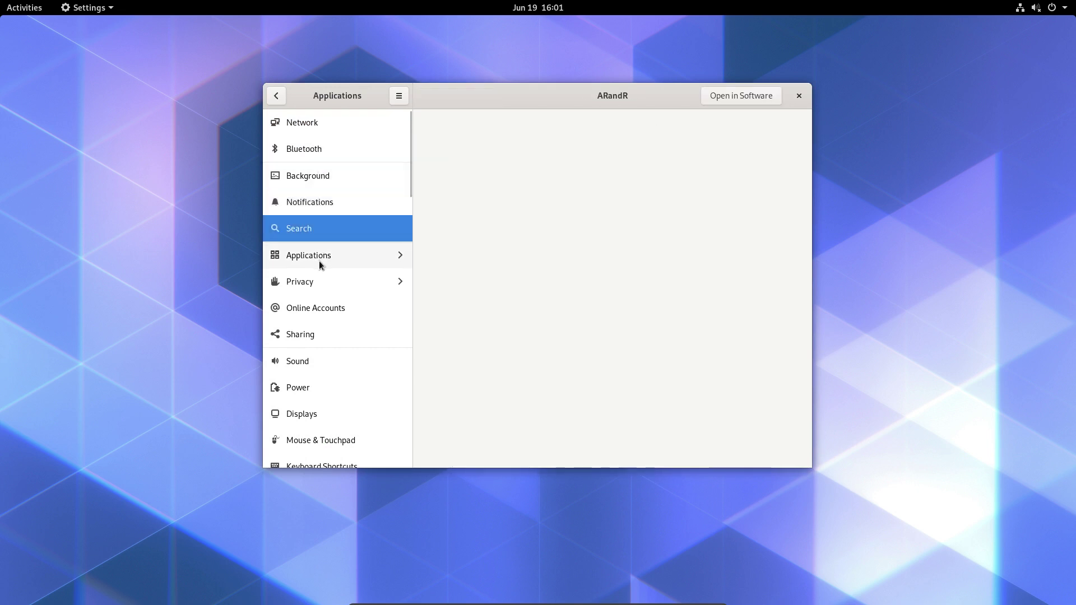
pyautogui.click(277, 101)
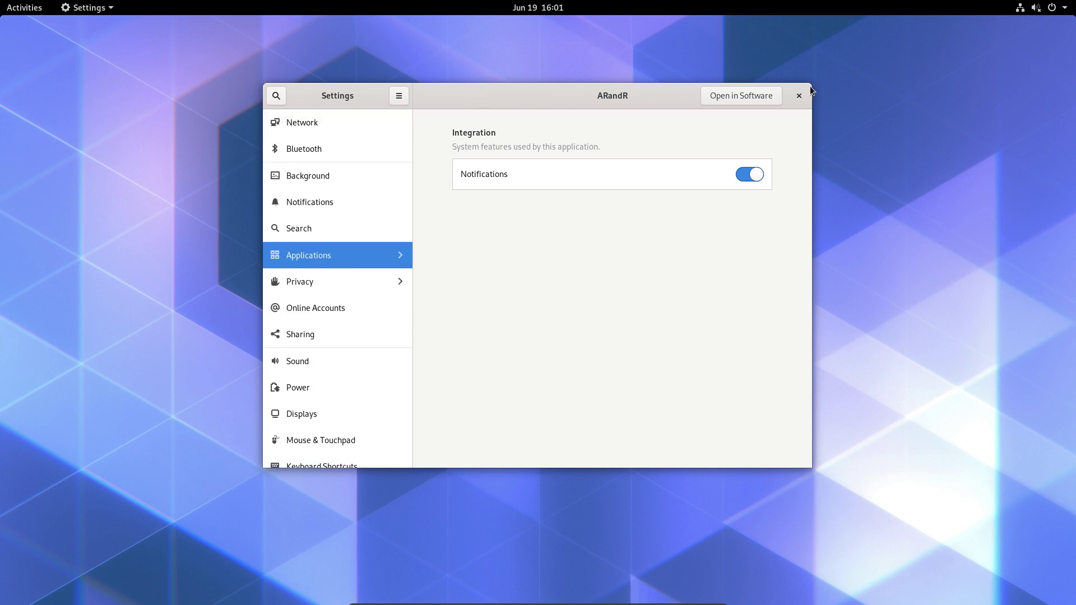
pyautogui.moveTo(810, 88); pyautogui.dragTo(1010, 47)
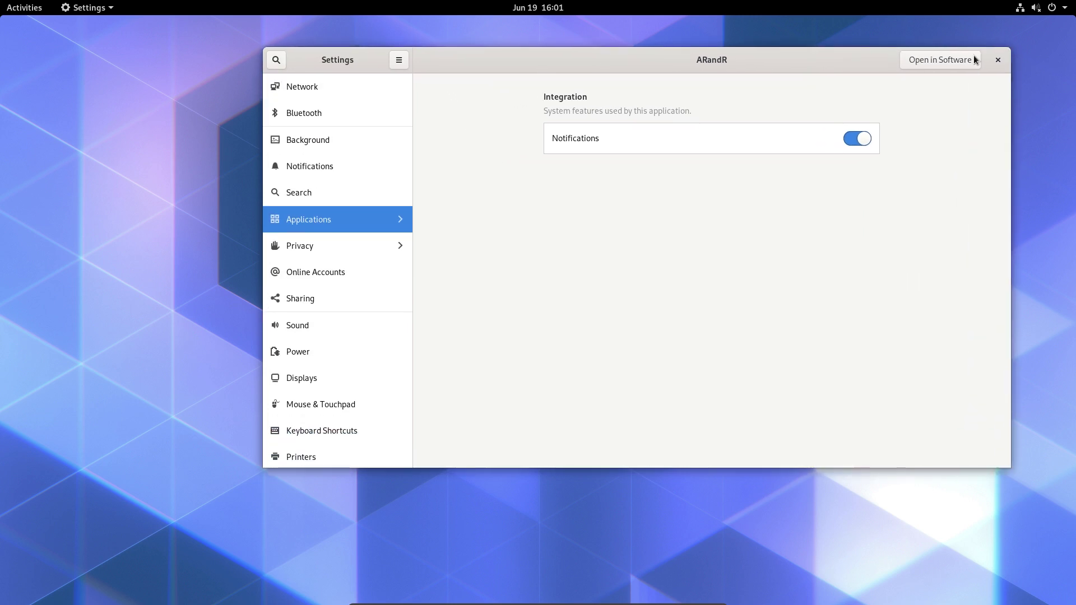
pyautogui.click(320, 246)
pyautogui.click(278, 66)
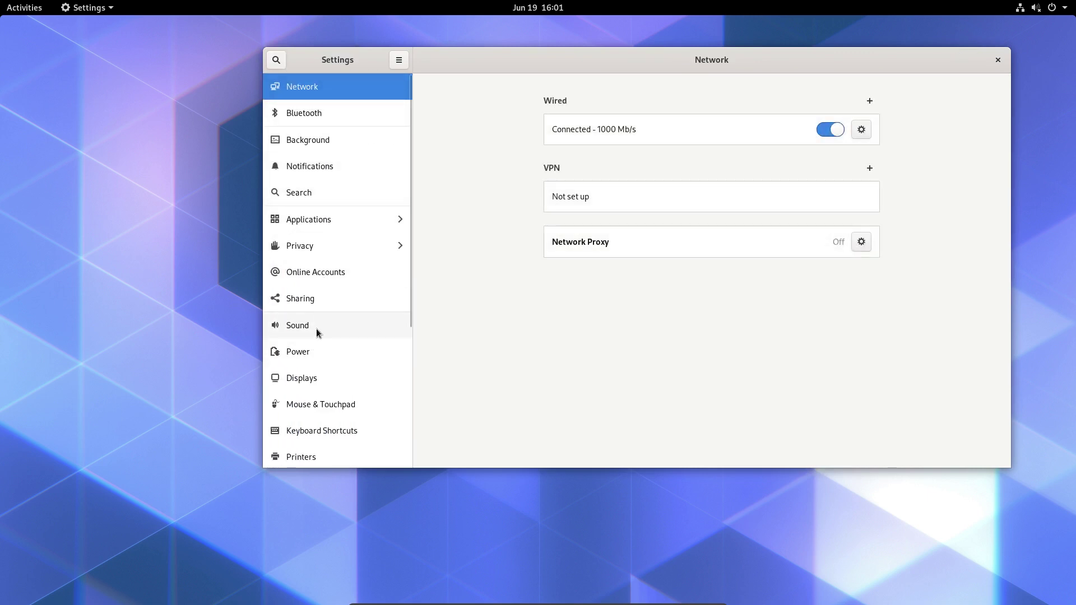
# Browse Sound, Power, Displays, Mouse & Touchpad, Keyboard Shortcuts and Printers, then close Settings.
pyautogui.click(316, 332)
pyautogui.click(315, 353)
pyautogui.click(316, 378)
pyautogui.click(315, 406)
pyautogui.click(314, 430)
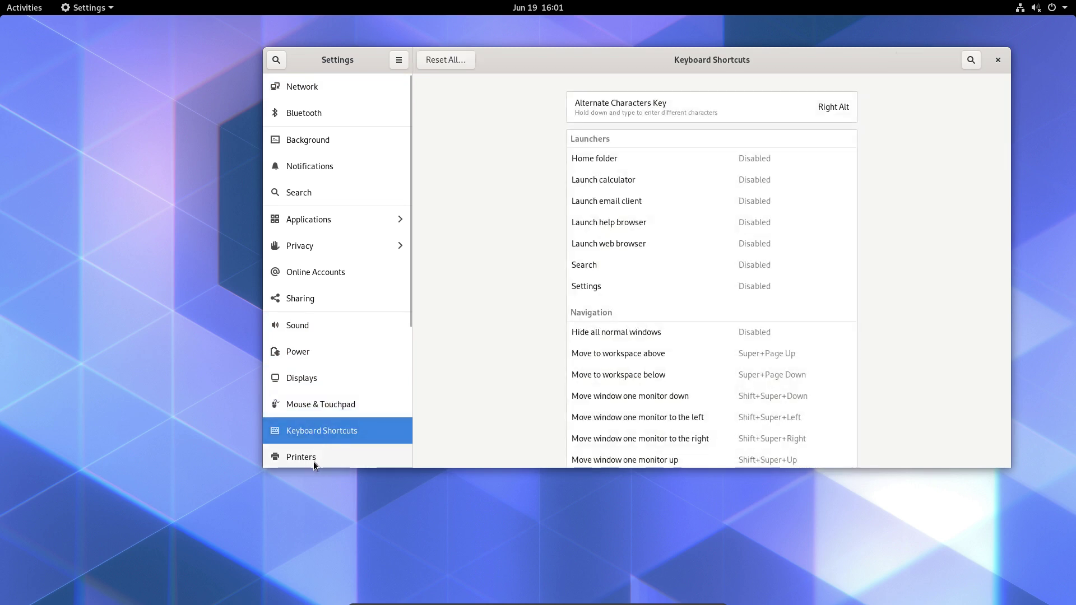
pyautogui.click(314, 459)
pyautogui.click(998, 60)
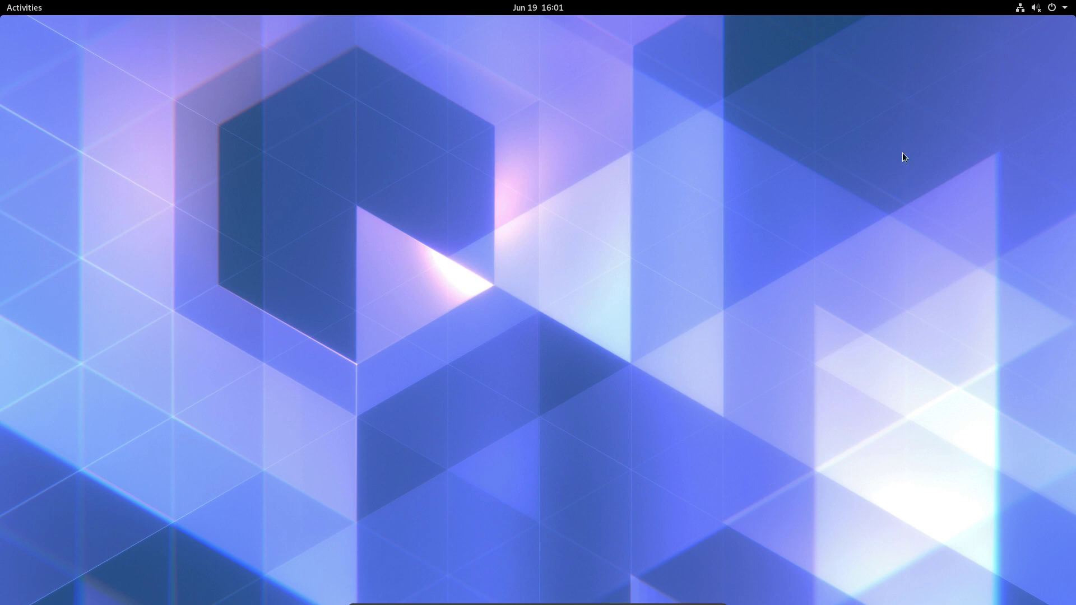
# Drag the system-menu volume slider from muted to about one third, then dismiss the menu.
pyautogui.click(1037, 8)
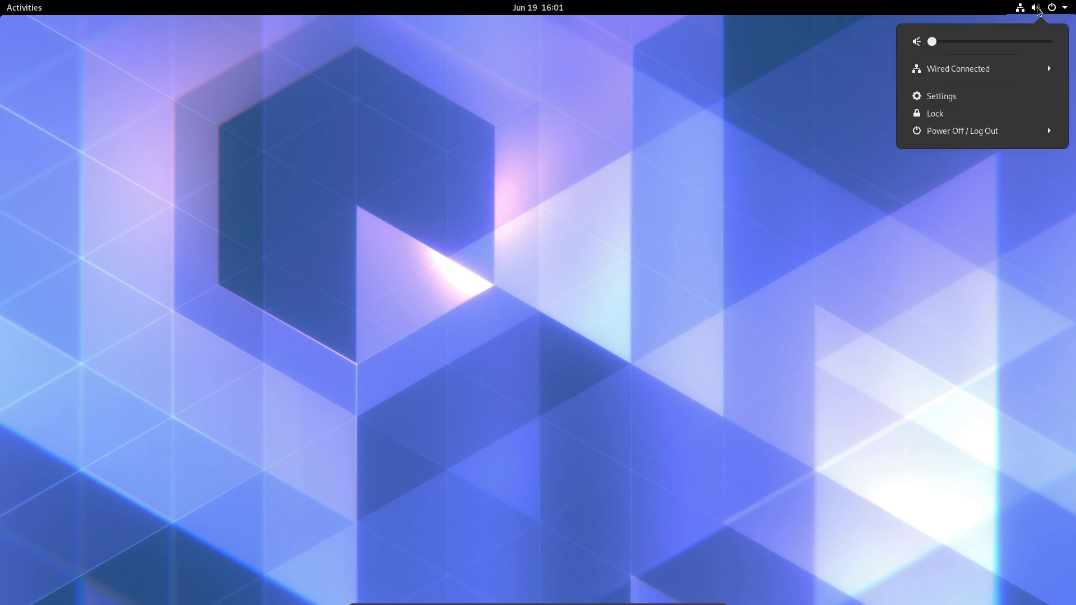
pyautogui.moveTo(933, 44)
pyautogui.mouseDown()
pyautogui.moveTo(976, 50)
pyautogui.moveTo(922, 50)
pyautogui.mouseUp()
pyautogui.click(79, 58)
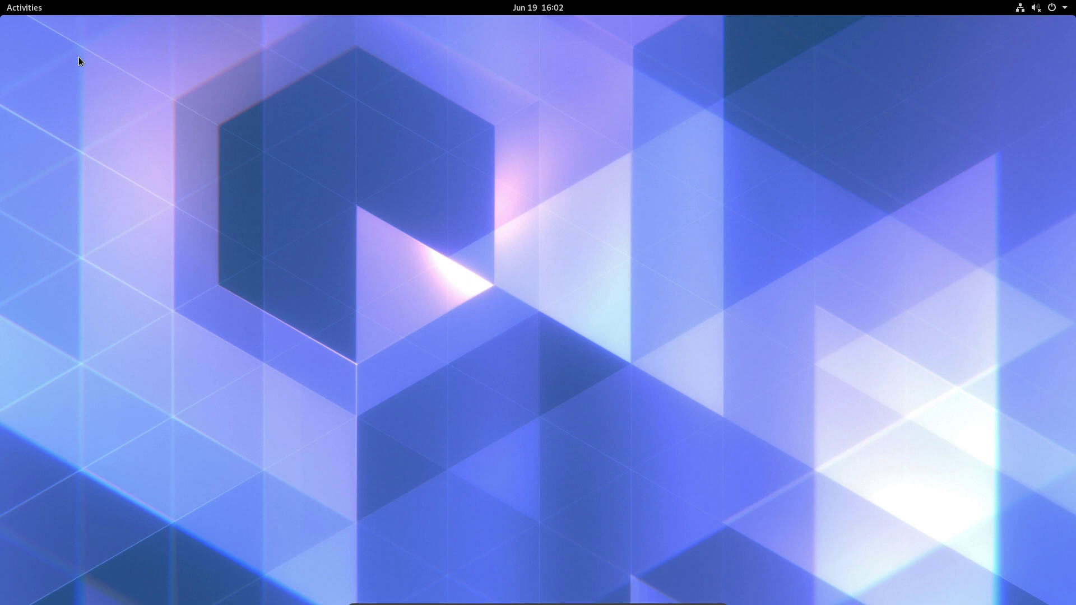
# Launch GNOME Web and search for 'arch linux gnome group'.
pyautogui.click(12, 5)
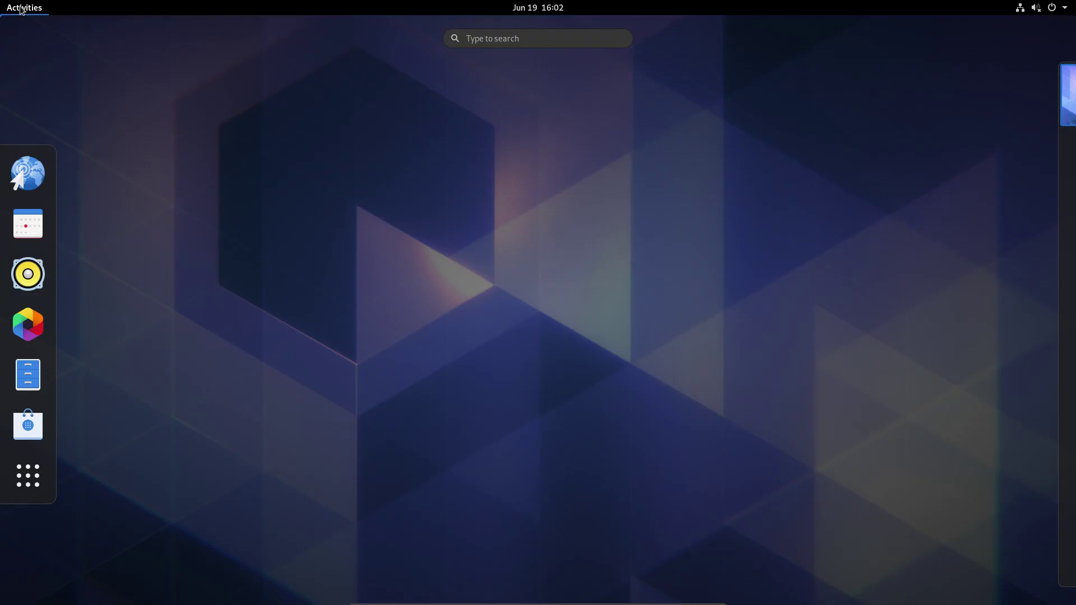
pyautogui.click(27, 173)
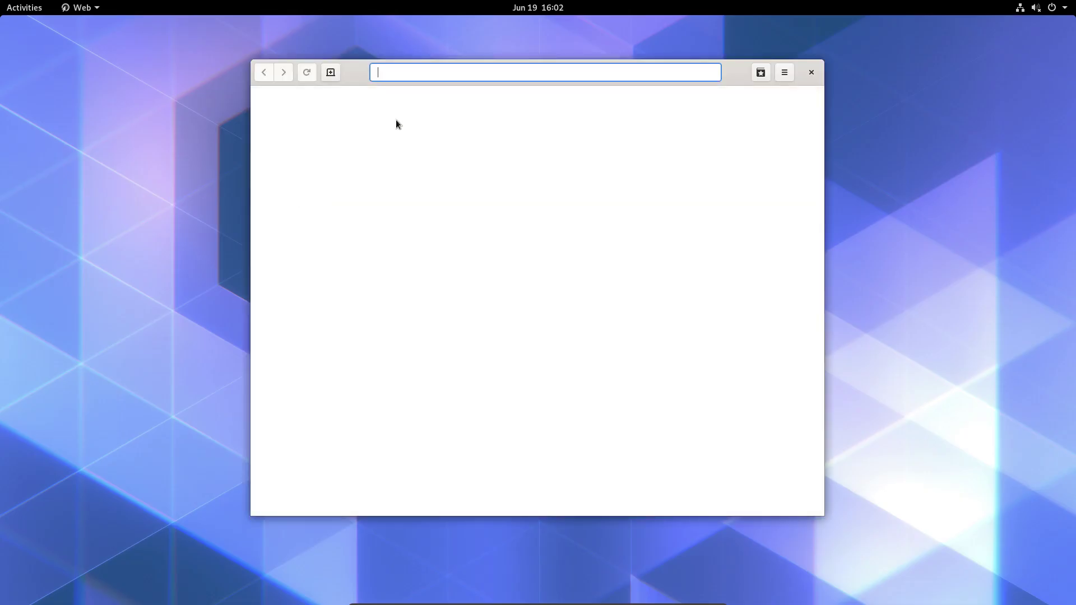
pyautogui.write('arch linux ')
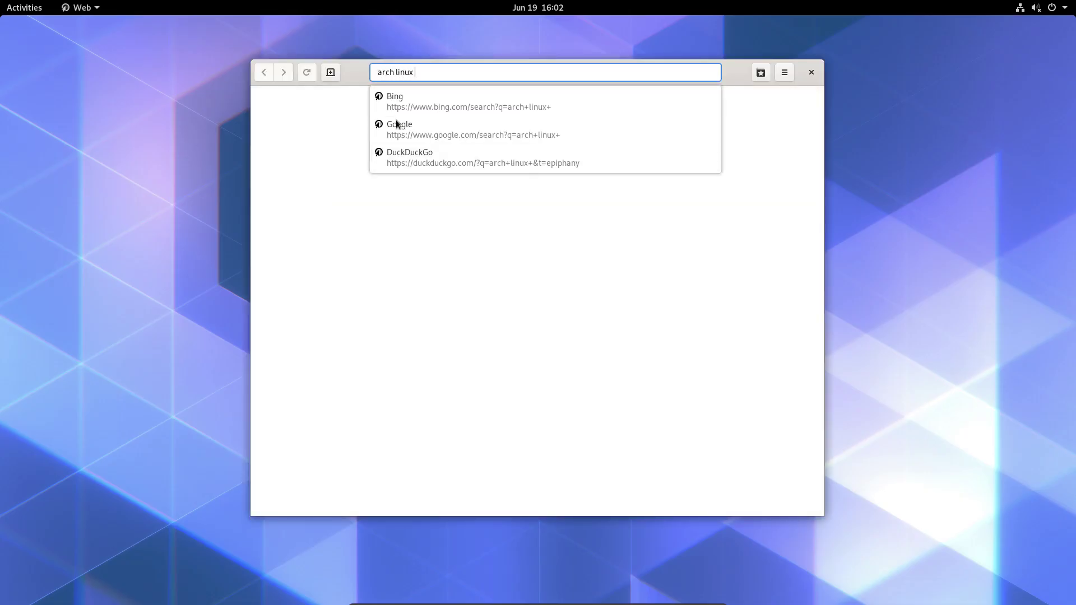
pyautogui.write('gnome group')
pyautogui.press('Return')
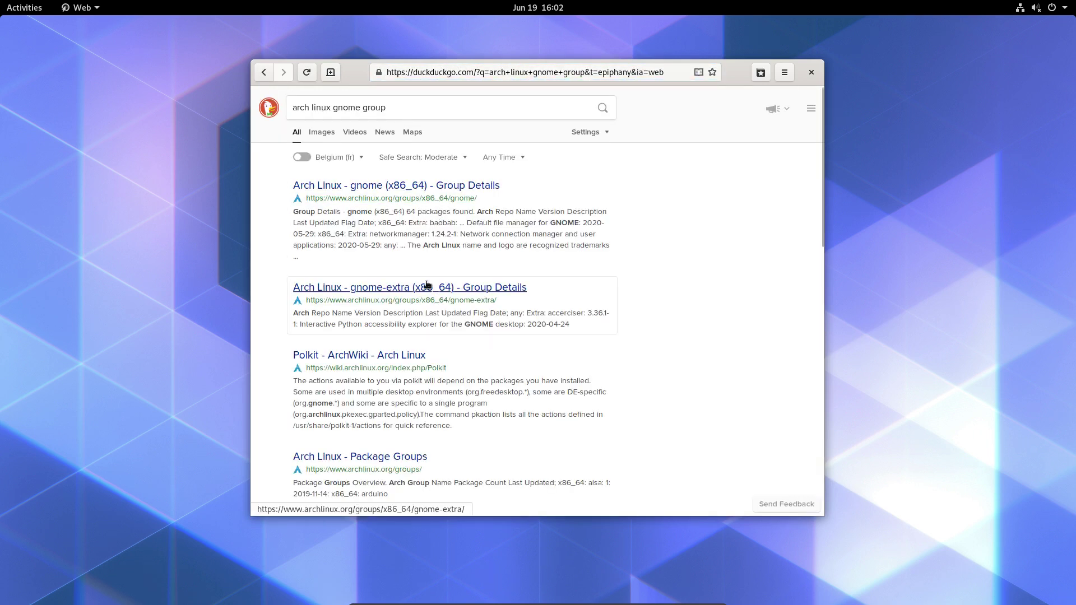
# Open the archlinux.org gnome Group Details page, maximize, scroll its 72 packages, then close Web.
pyautogui.click(429, 186)
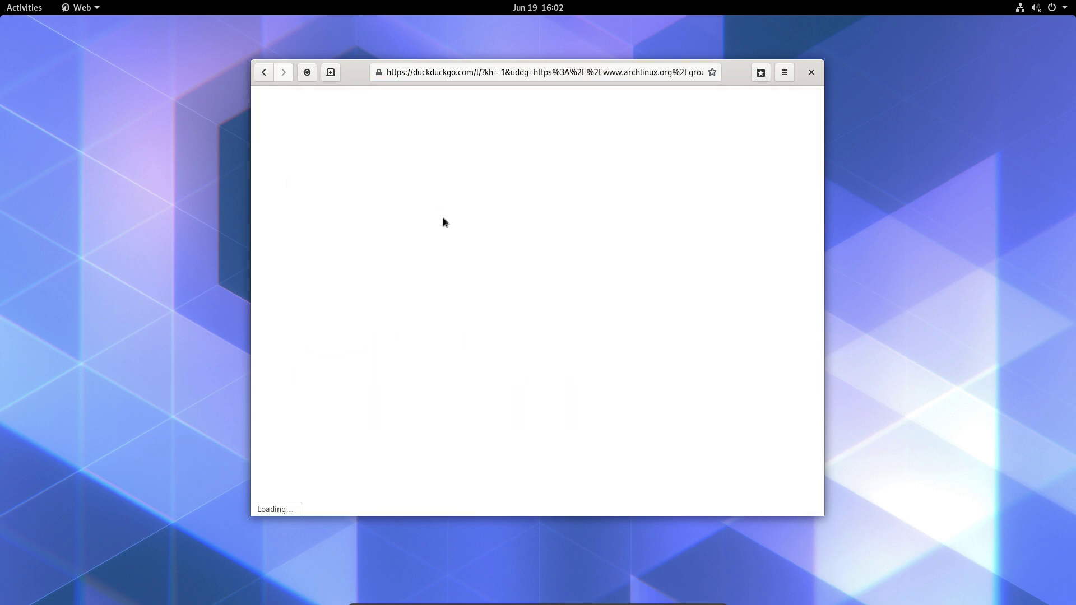
pyautogui.doubleClick(732, 65)
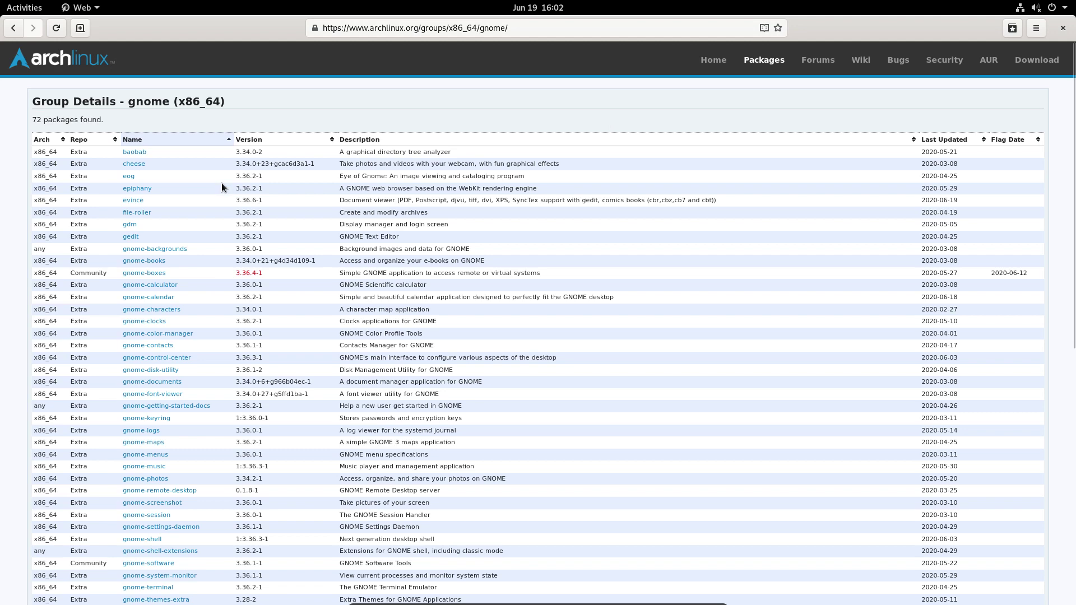
pyautogui.scroll(-10, 163, 205)
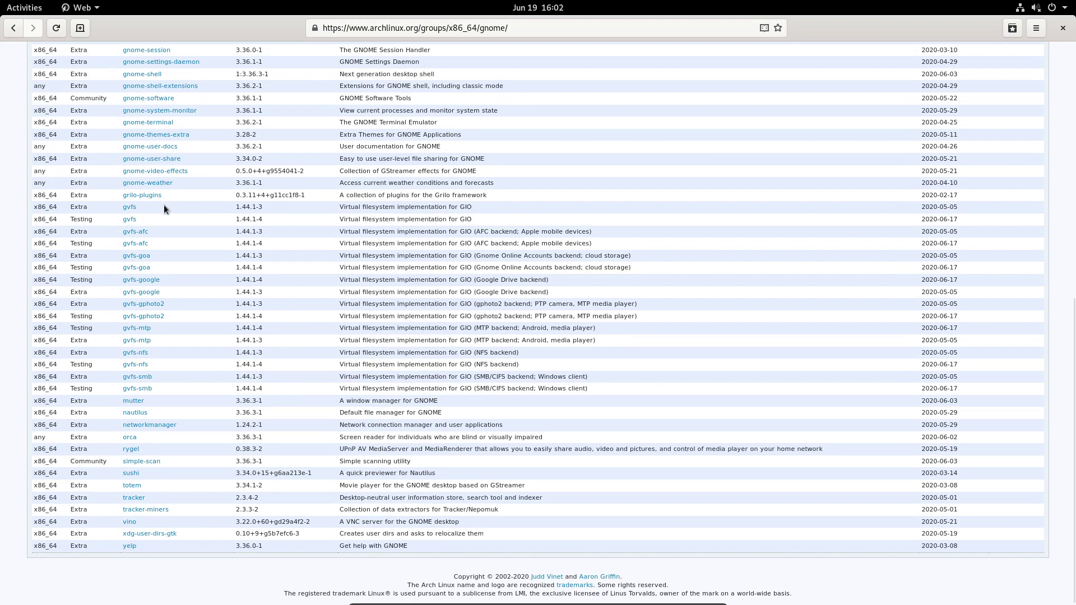
pyautogui.scroll(3, 163, 205)
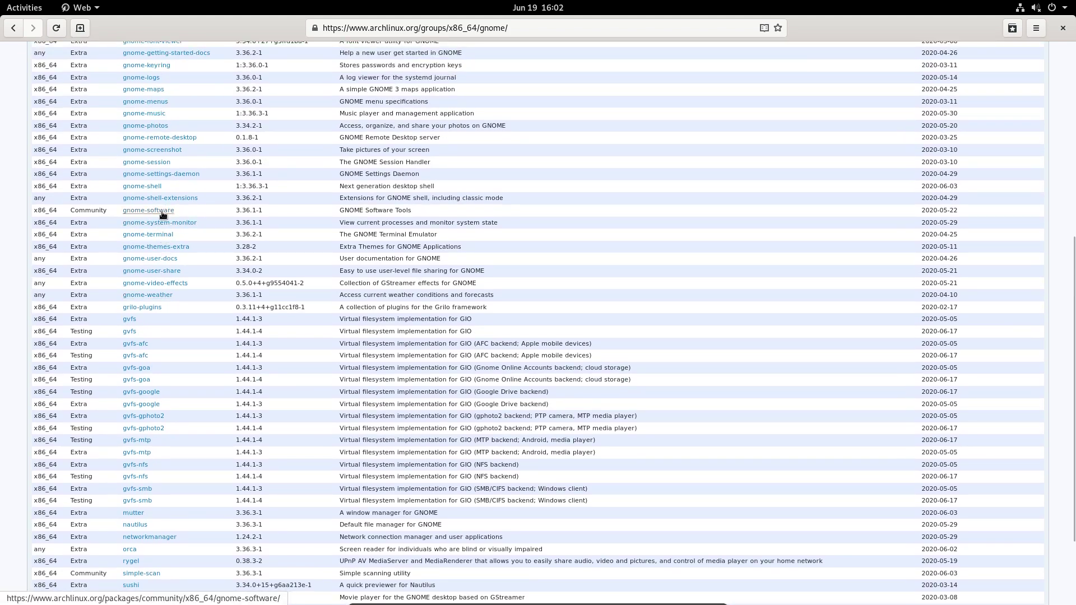
pyautogui.scroll(3, 163, 214)
pyautogui.scroll(6, 146, 218)
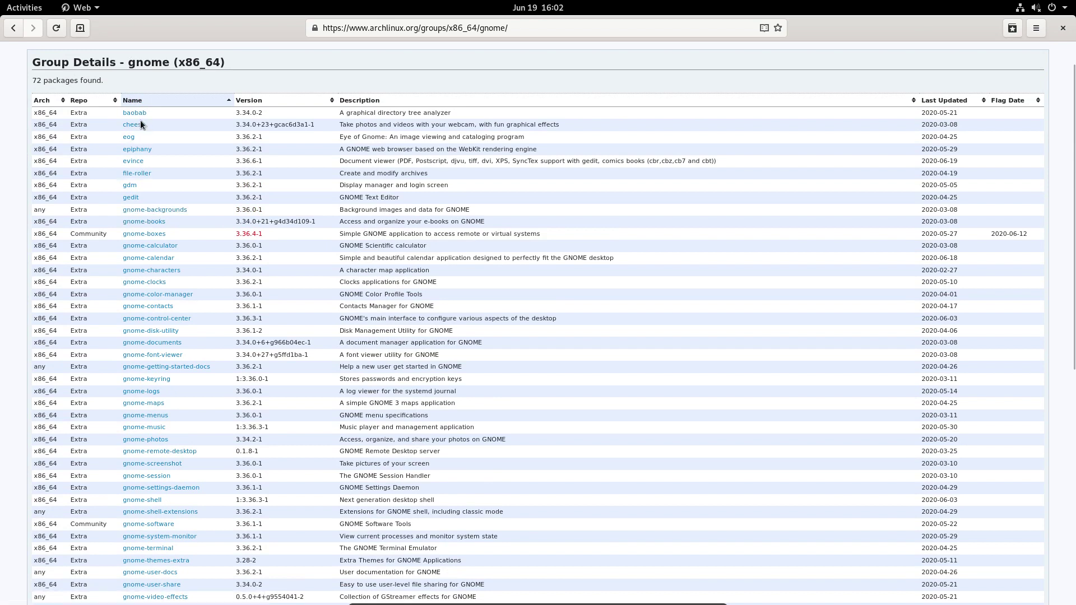
pyautogui.click(1062, 27)
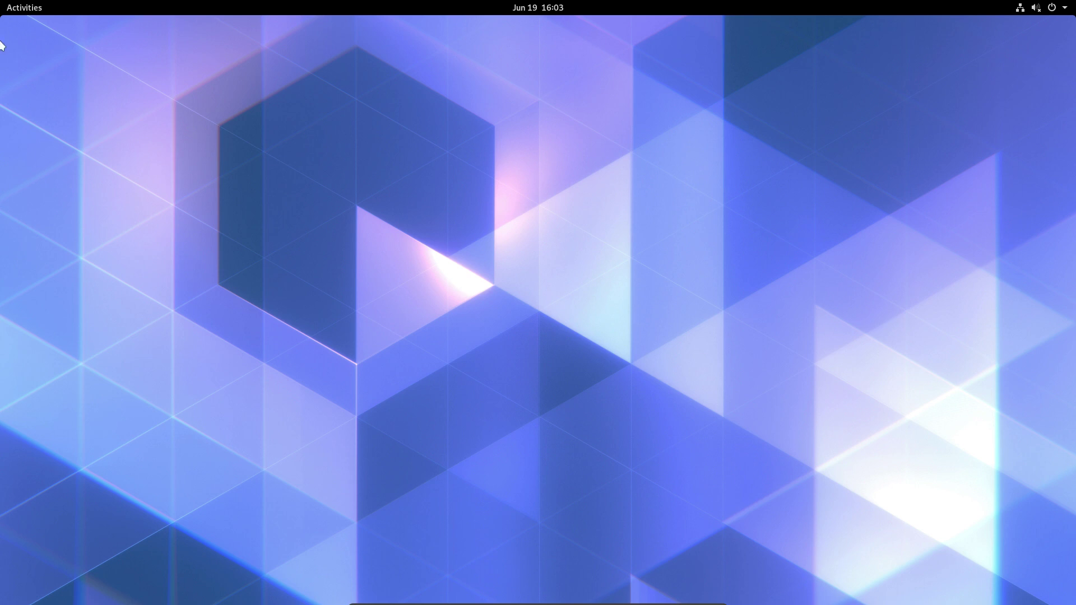
# Show the app grid and scroll to the page listing Qt V4L2 through Web.
pyautogui.click(26, 8)
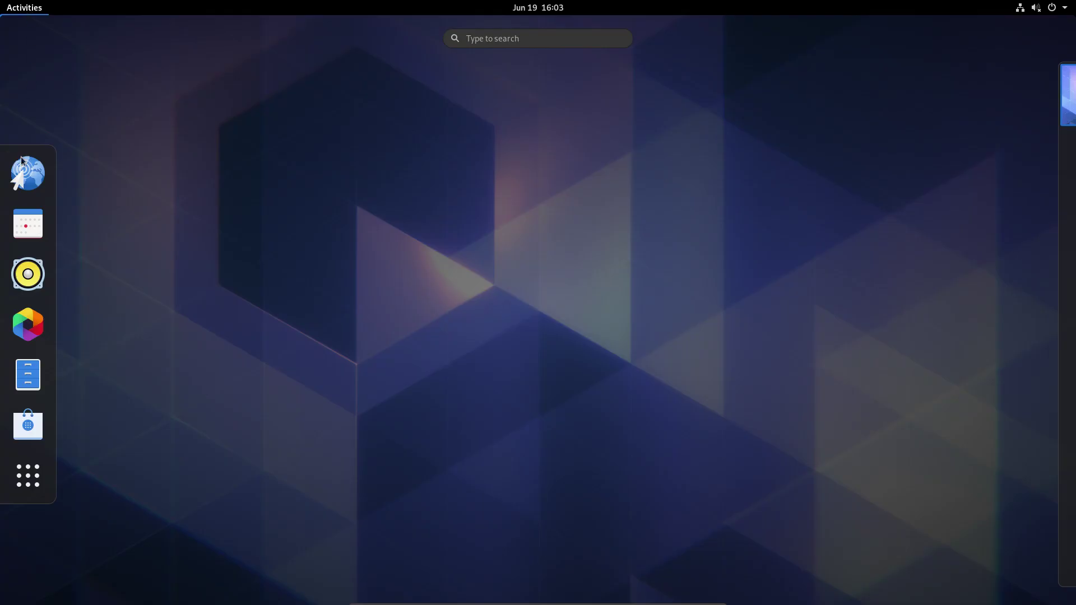
pyautogui.click(28, 482)
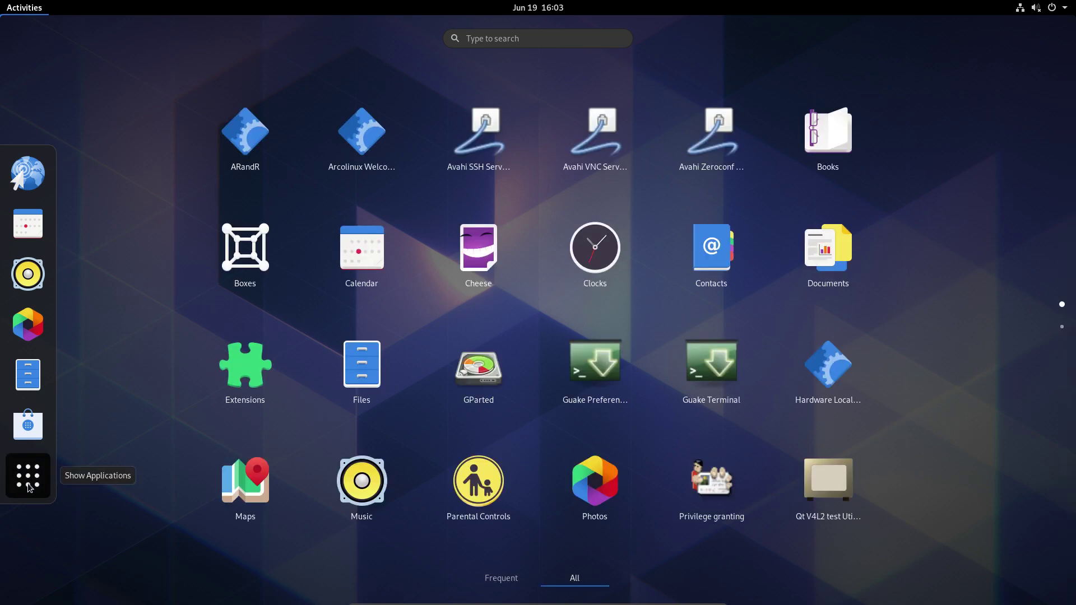
pyautogui.scroll(-1, 327, 420)
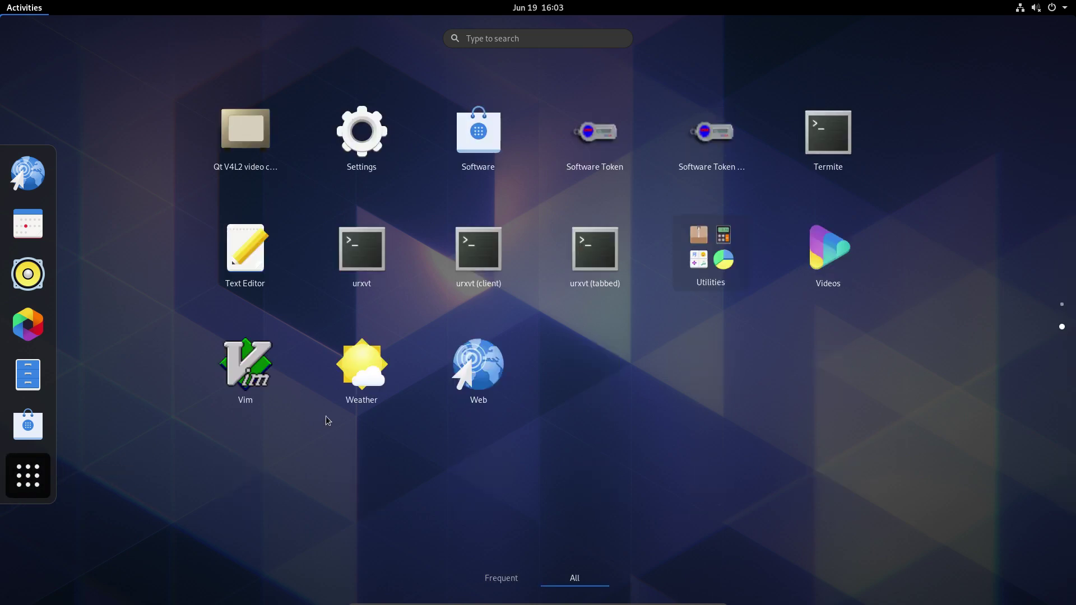